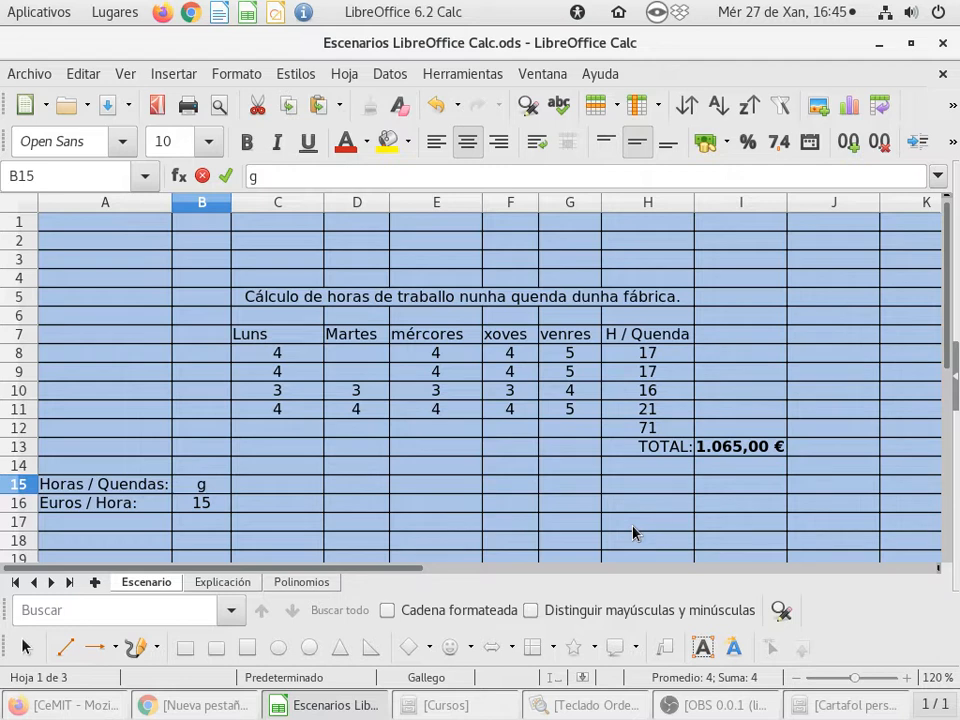
- Set the Horas / Quendas value in B15 to 4
key("BackSpace")
type("4")
key("Return")
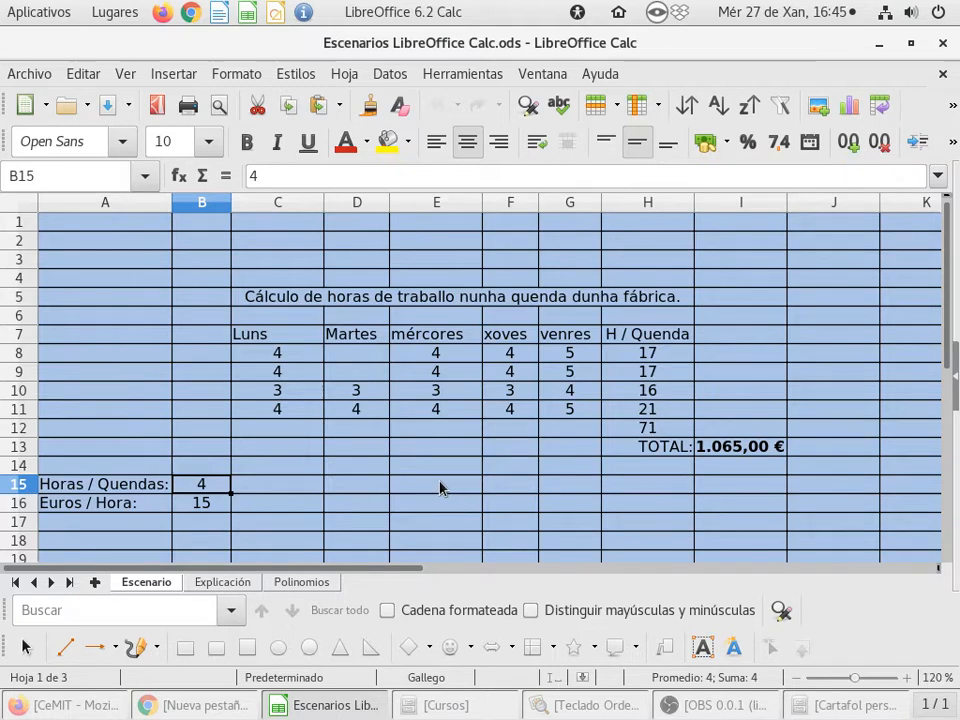
- Review the hours table, the shift parameters and the conditions listed below them
scroll(440, 488, "down", 2)
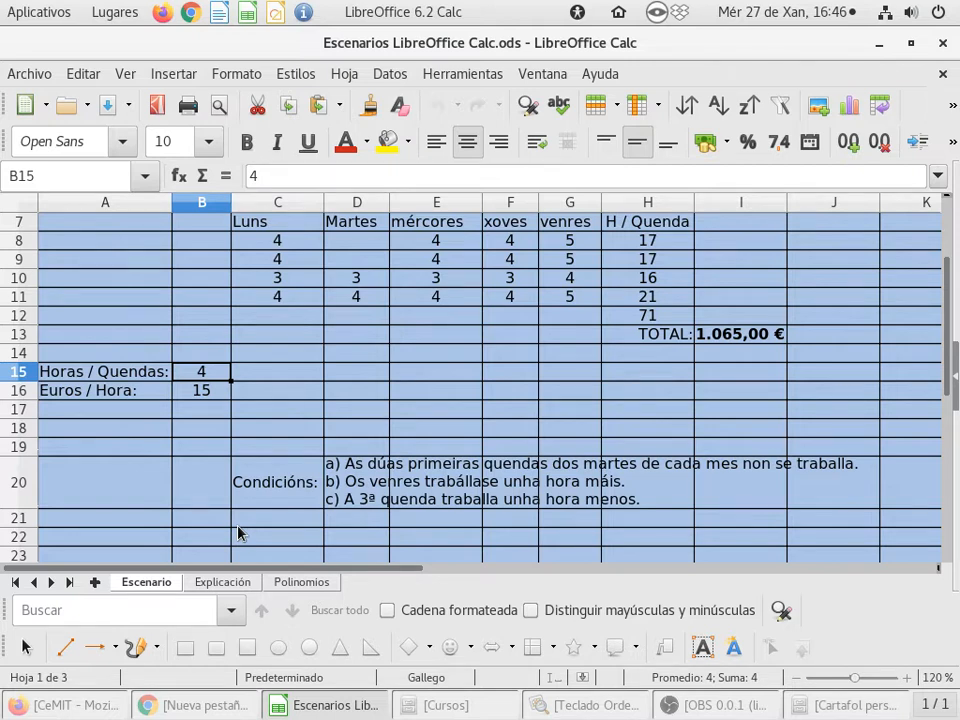
key("Up")
key("Up")
key("Up")
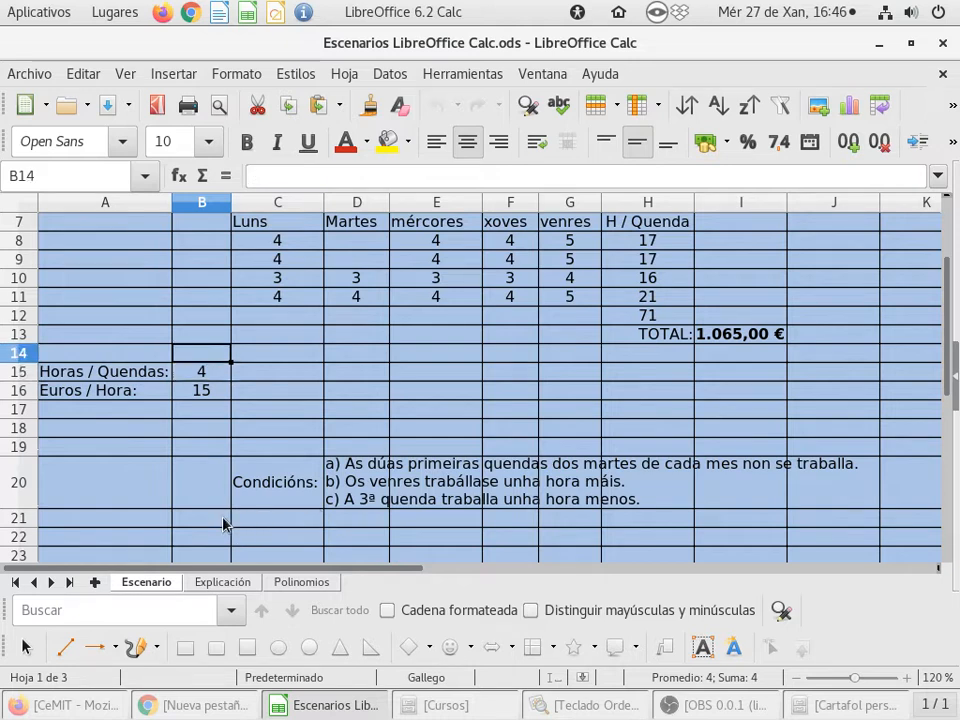
key("Up")
key("Up")
key("Up")
key("Up")
key("Up")
key("Up")
key("Up")
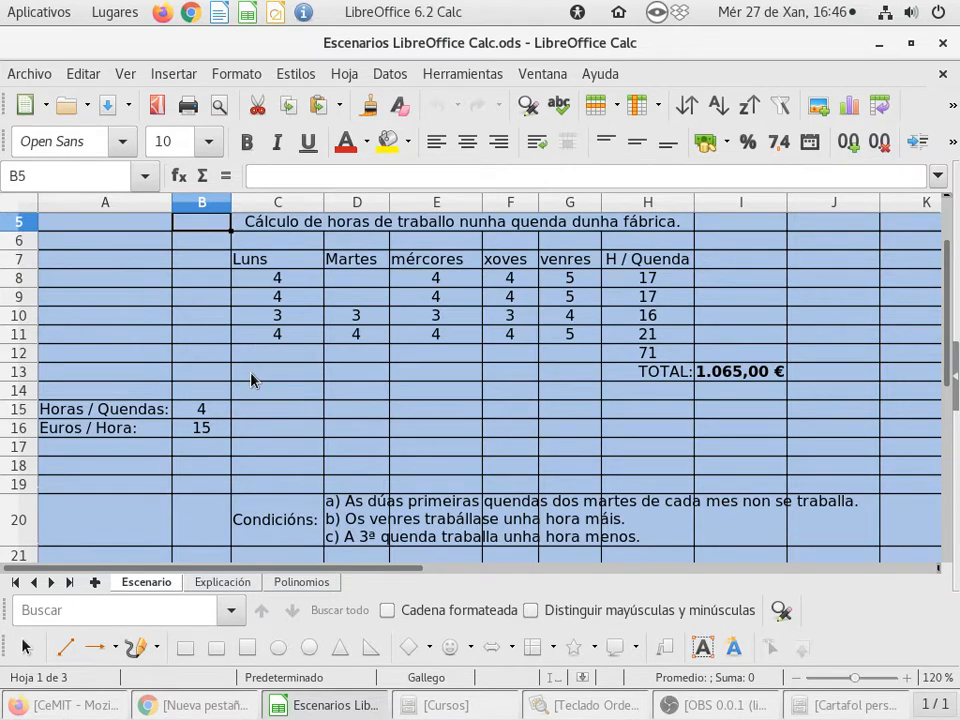
left_click(190, 413)
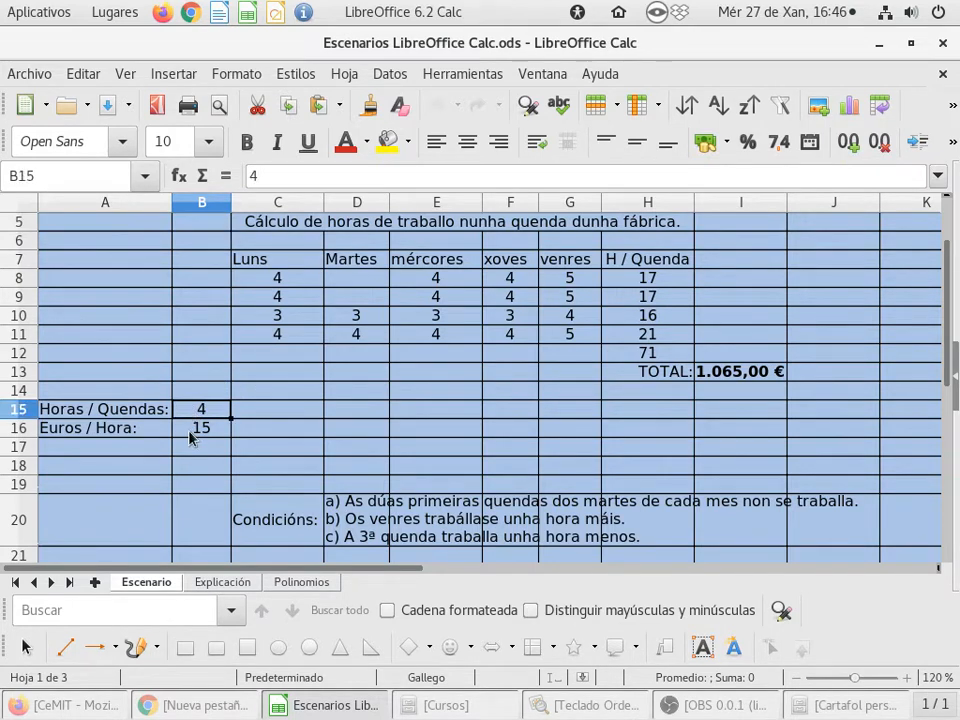
left_click(222, 430)
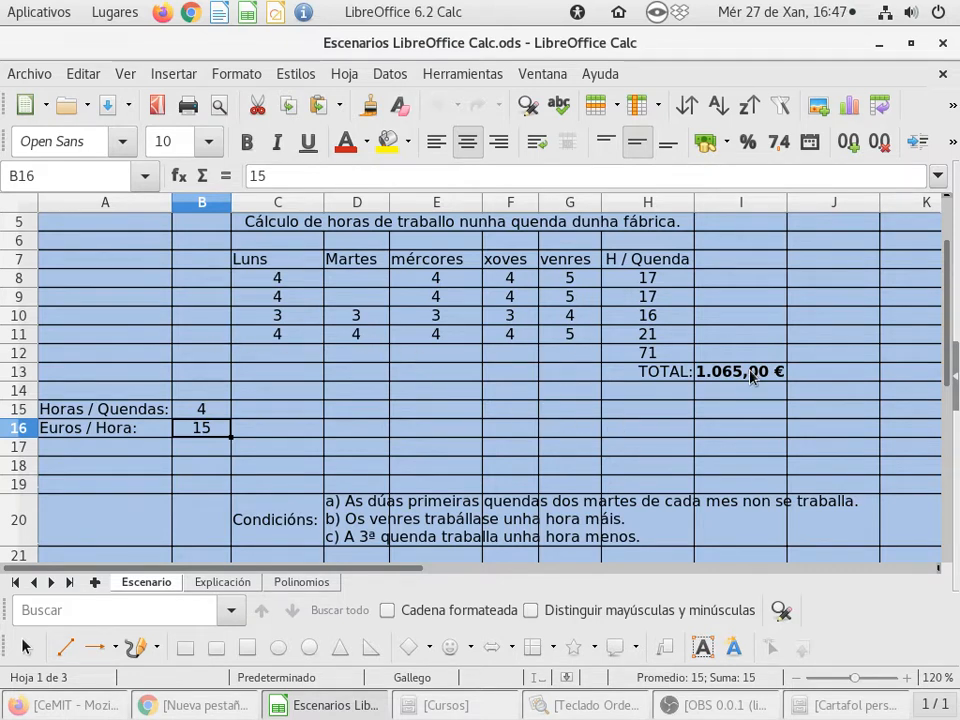
left_click(277, 452)
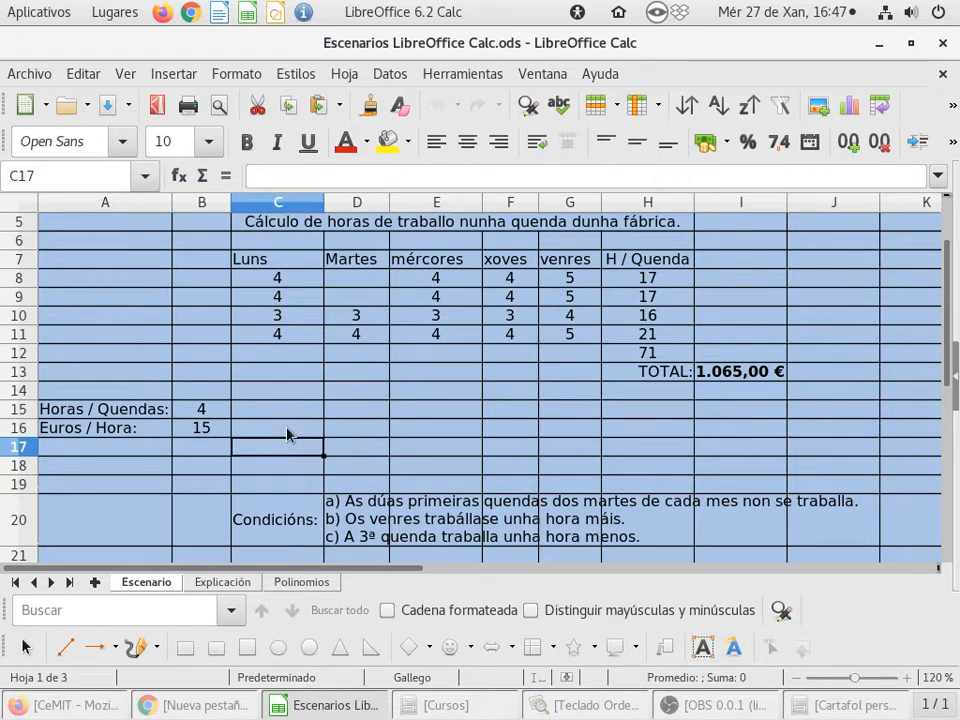
left_click(287, 433)
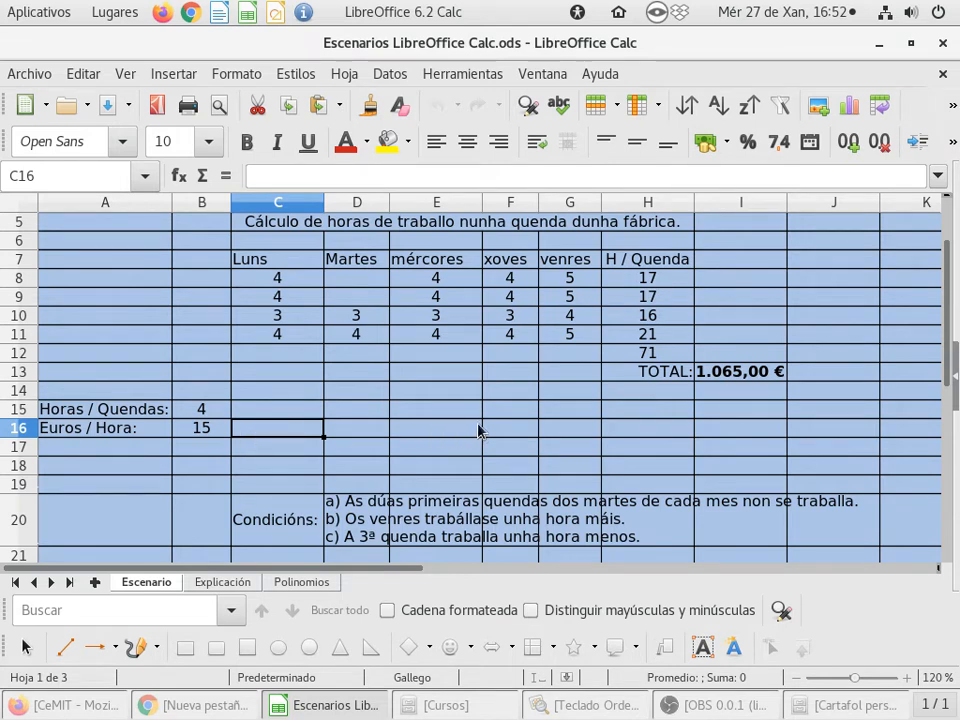
- Center the Luns header in C7
left_click(294, 261)
left_click(469, 145)
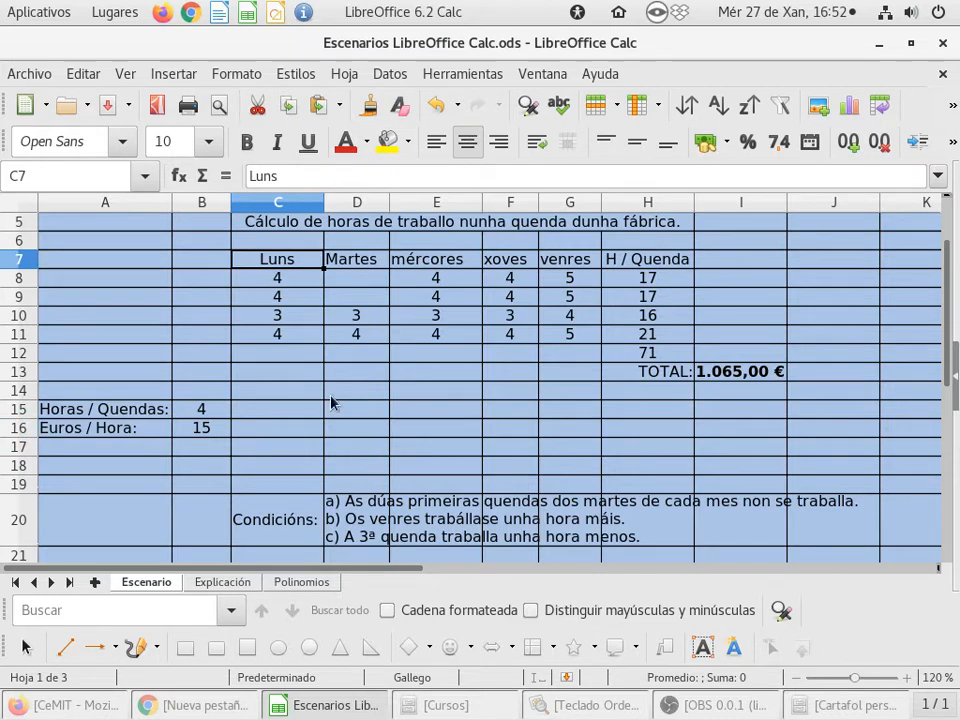
left_click(285, 372)
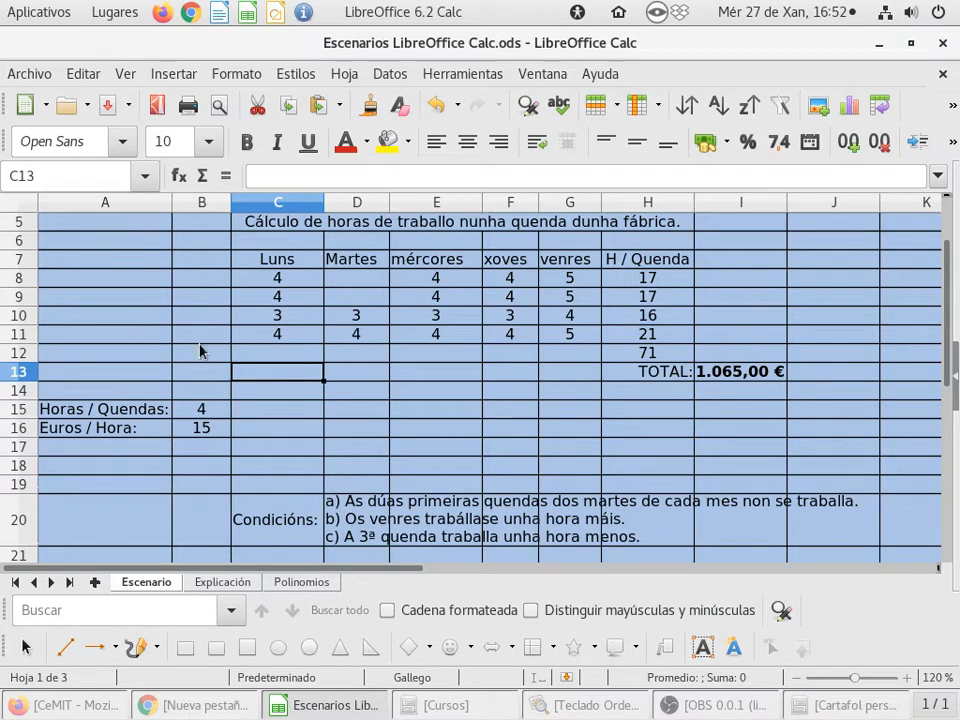
- Clear the daily hours in C8:G11
left_click_drag(249, 287, 572, 341)
key("Delete")
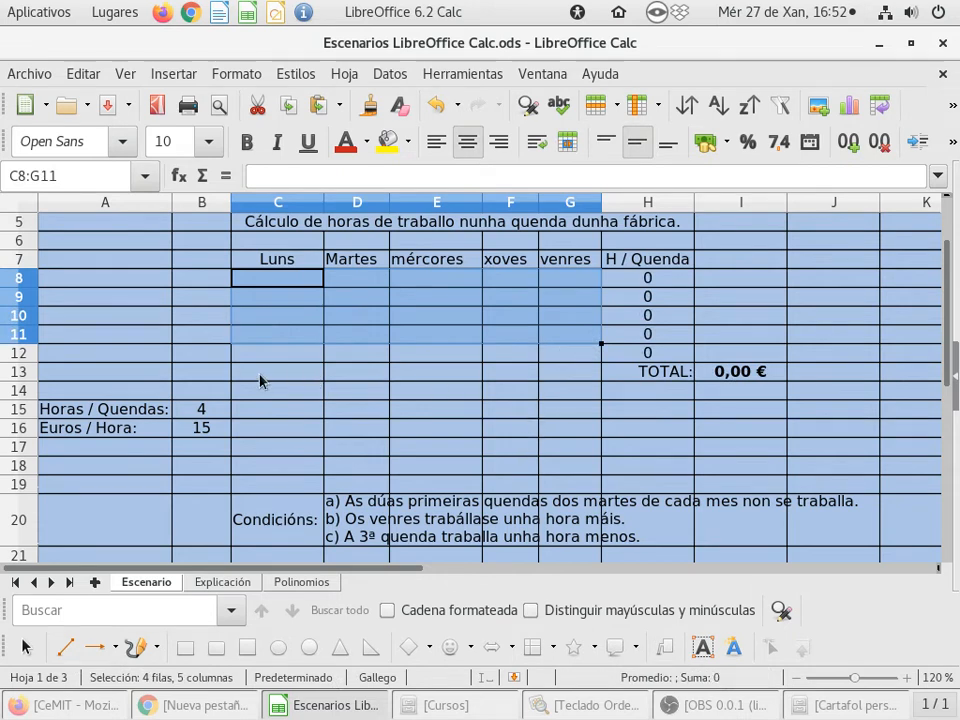
left_click(20, 203)
left_click_drag(12, 287, 12, 294)
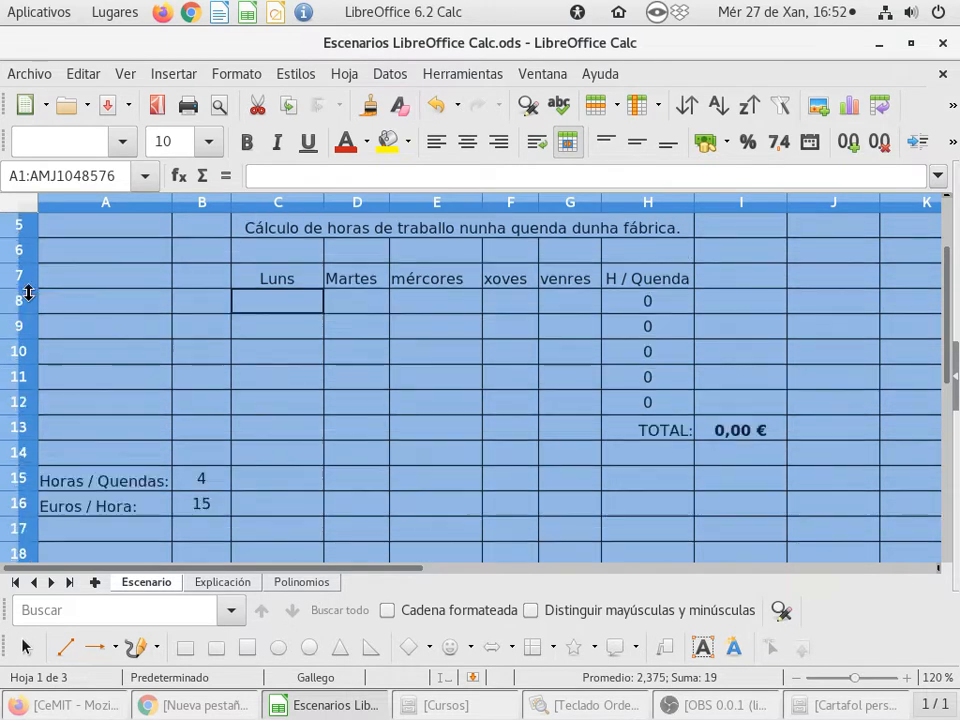
scroll(285, 375, "down", 1)
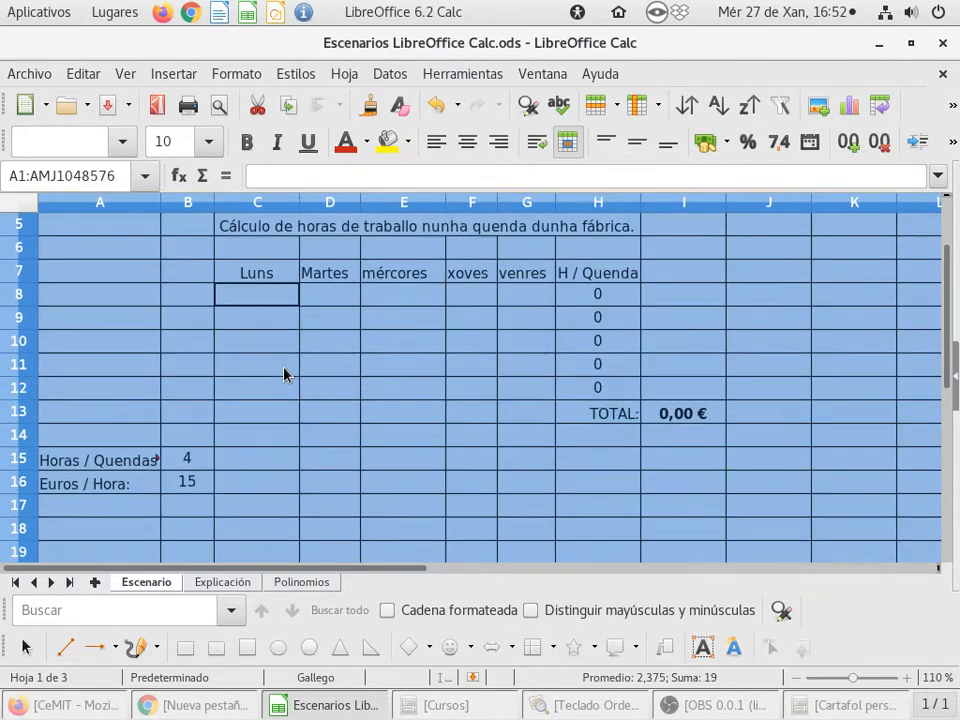
key("ctrl+z")
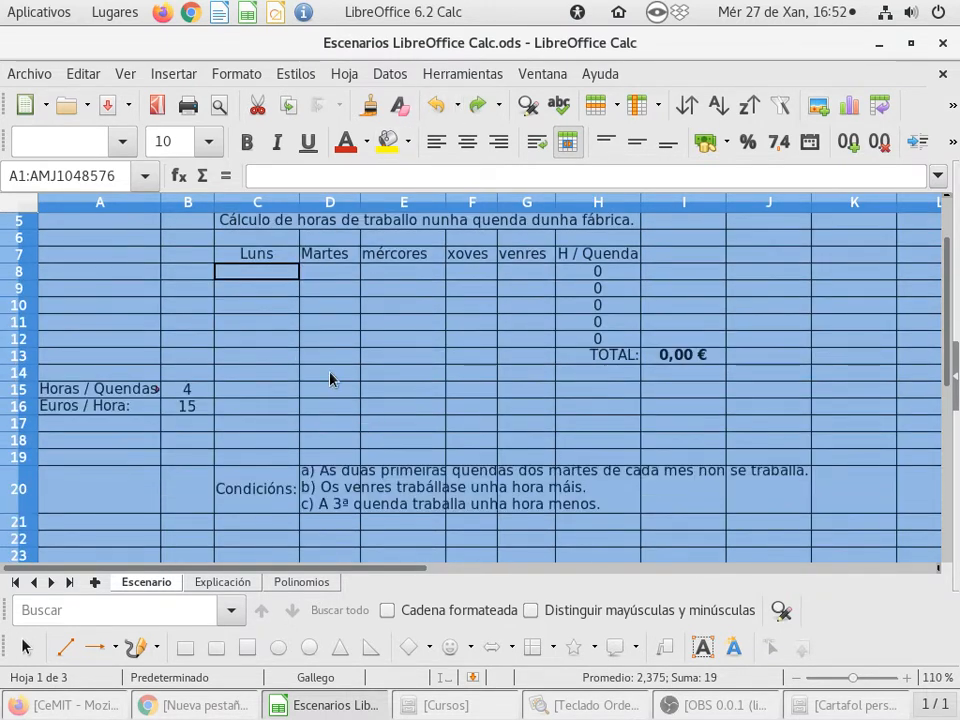
- Give all rows of the sheet a uniform height and widen column A slightly
left_click_drag(28, 228, 28, 231)
left_click(247, 293)
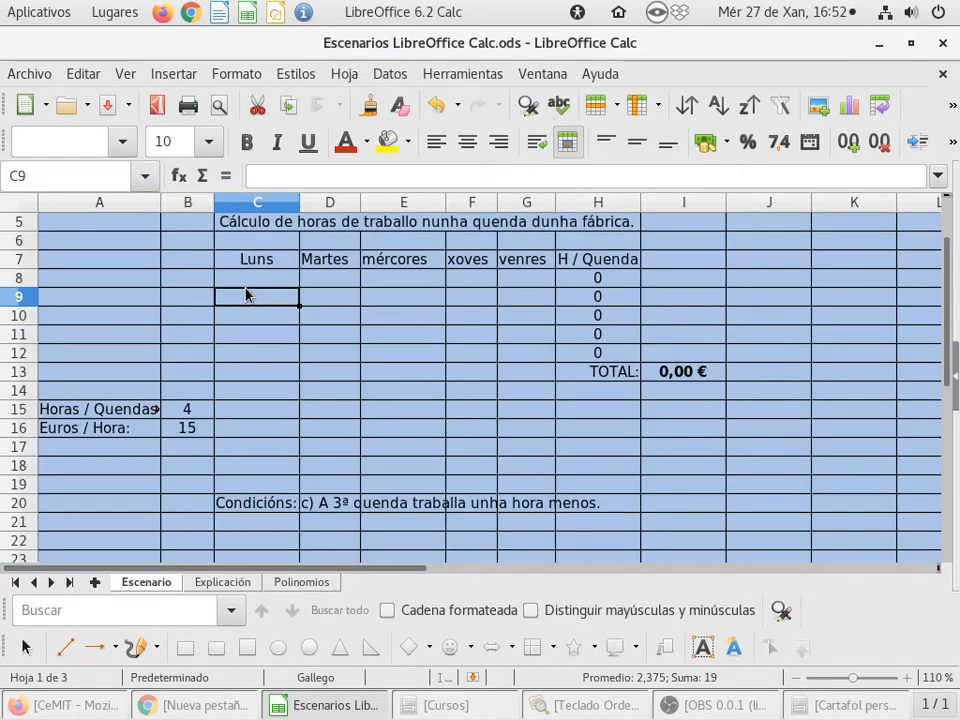
left_click(251, 284)
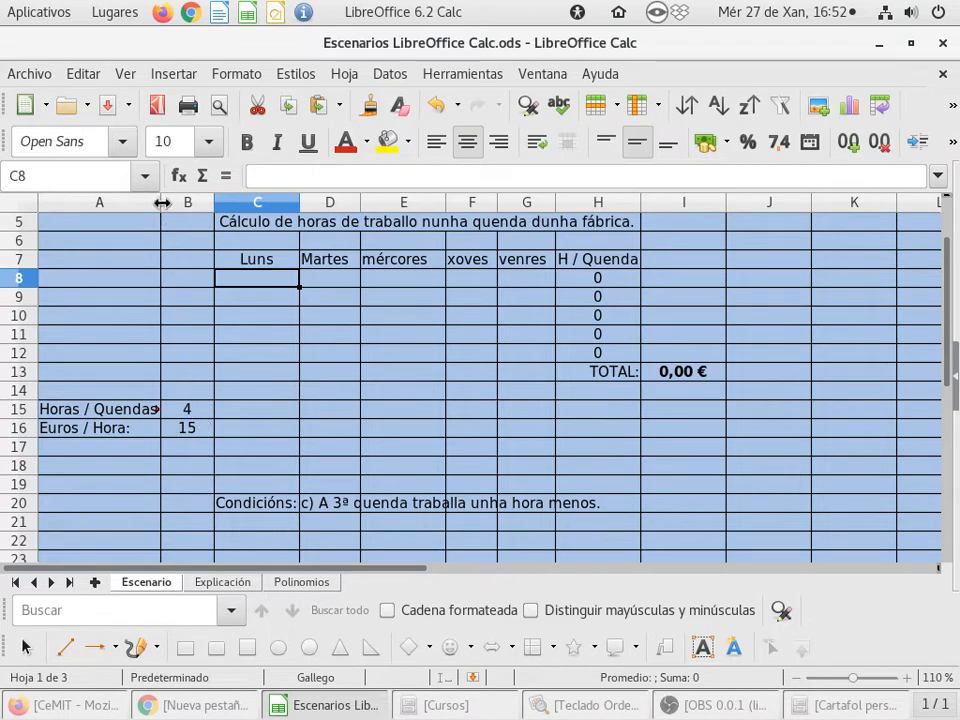
left_click_drag(161, 199, 165, 199)
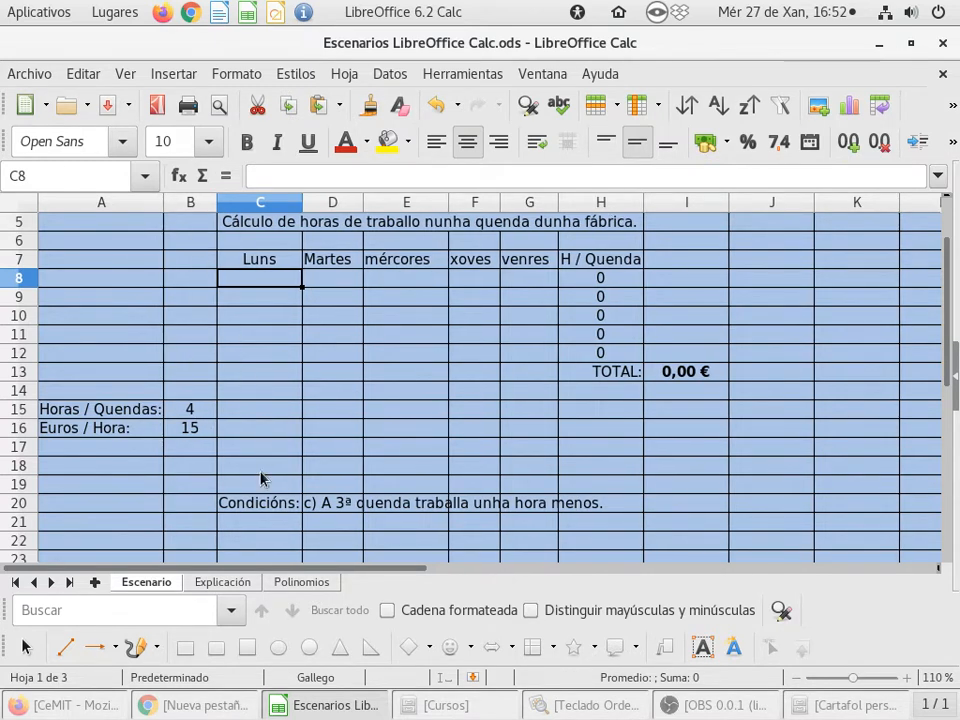
- Enter a formula in C8 that references the hours per shift in B15
left_click(200, 409)
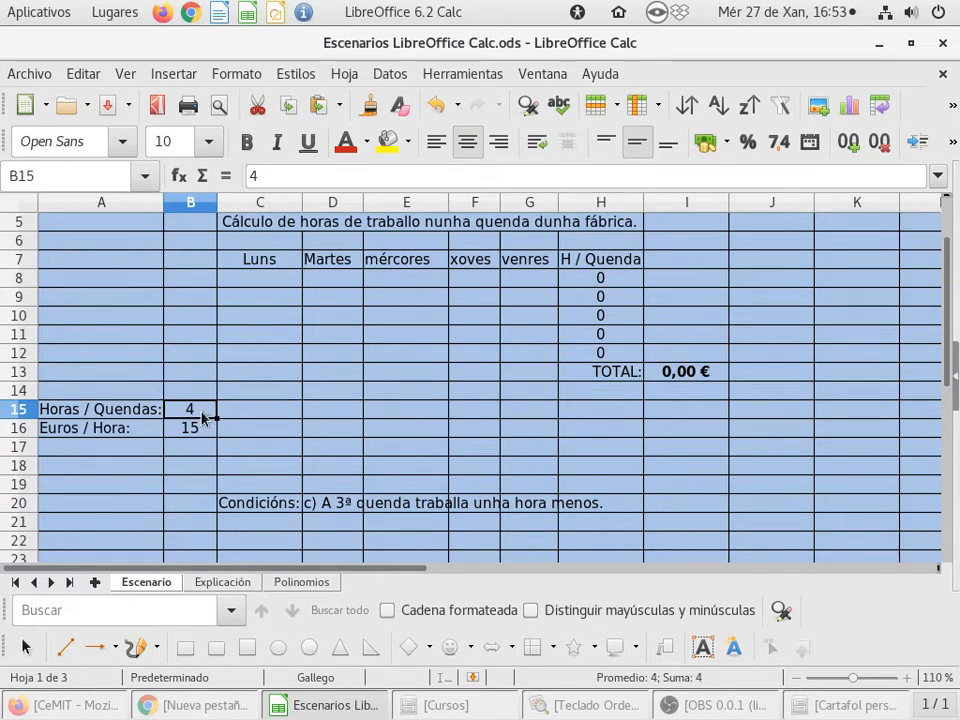
left_click(267, 284)
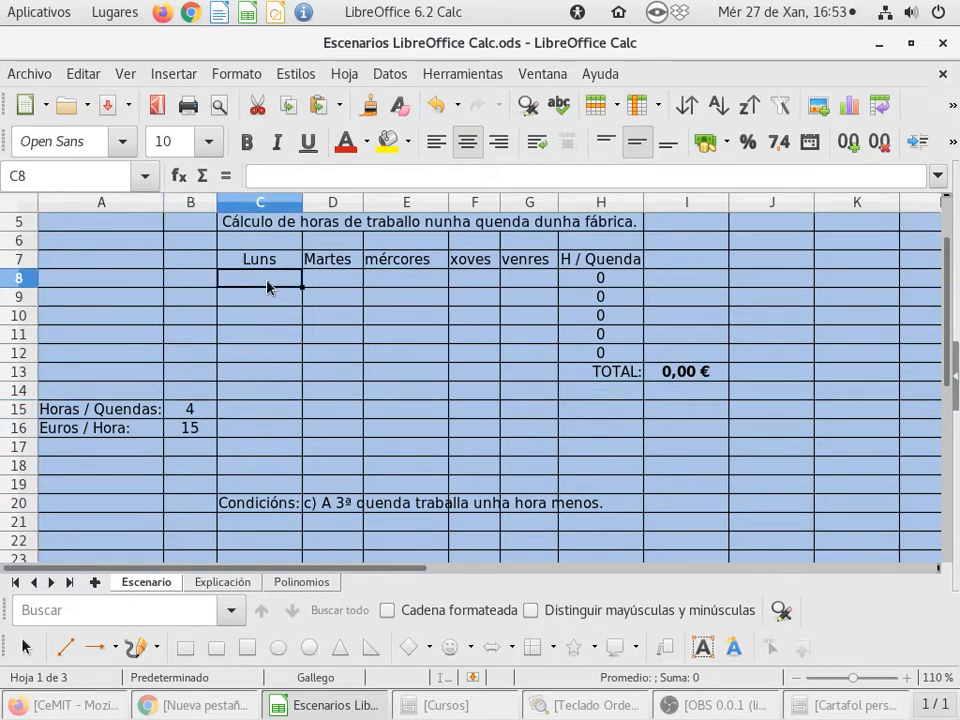
type("=")
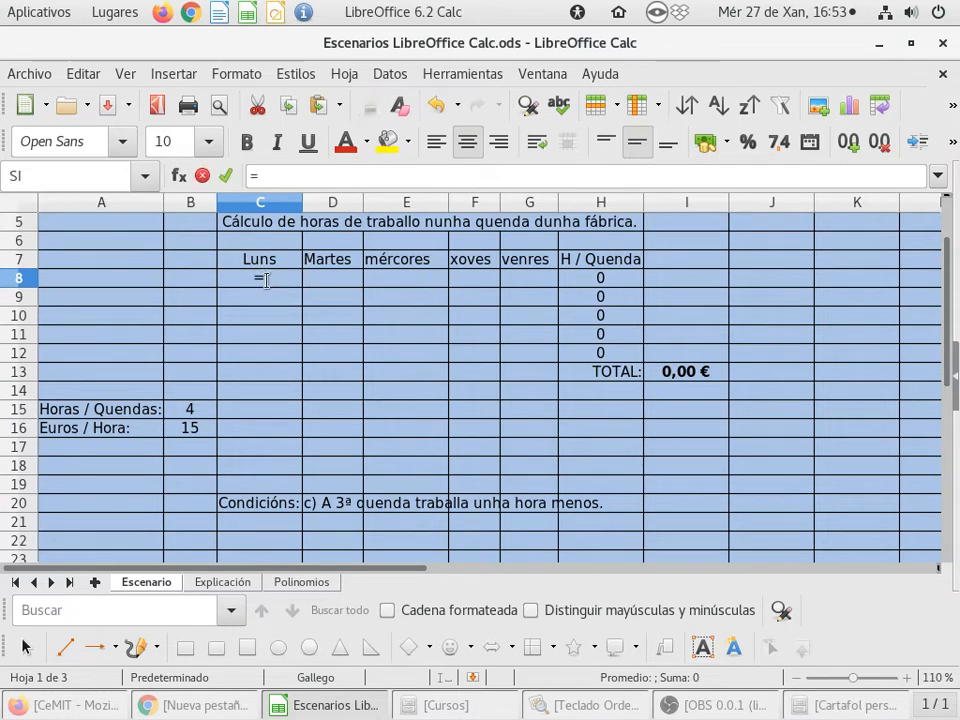
left_click(191, 410)
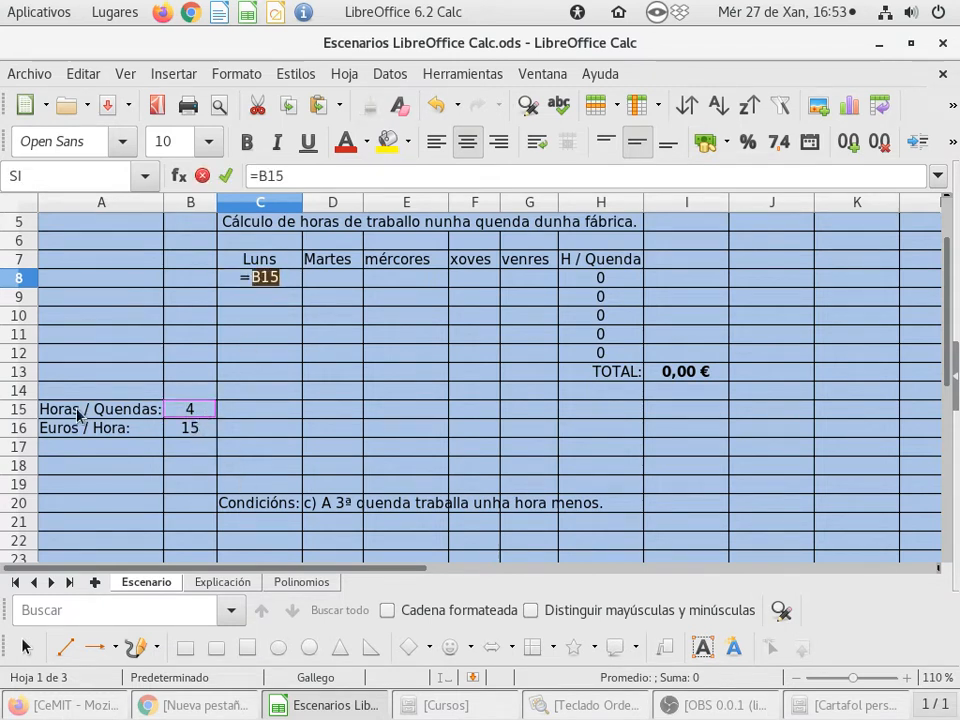
key("Return")
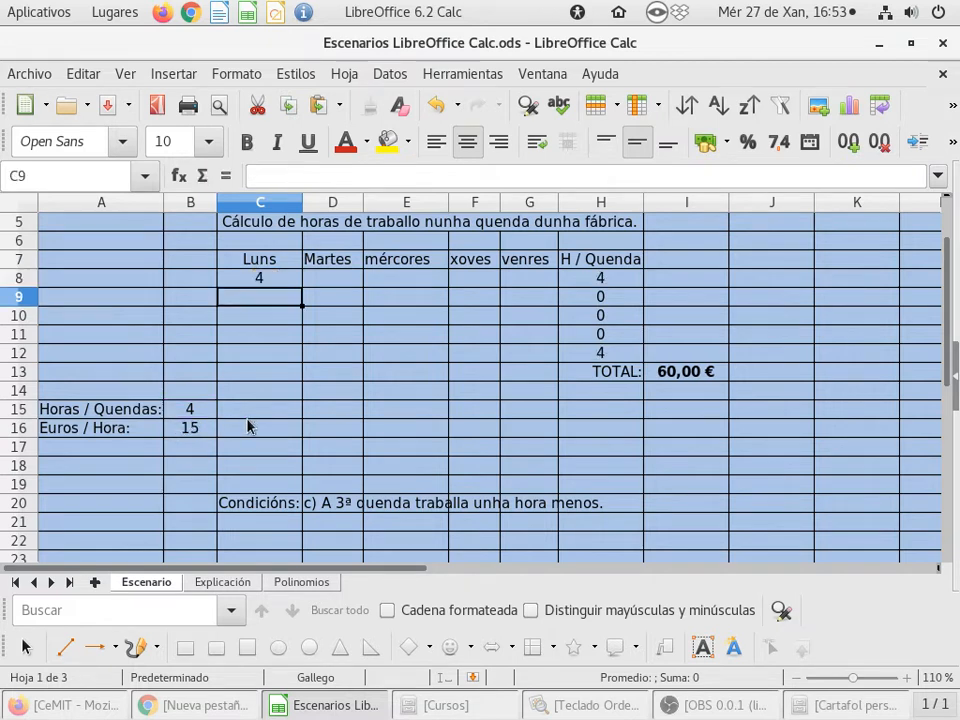
- Fill the C8 formula across the row to G8
left_click(290, 280)
left_click_drag(302, 287, 539, 288)
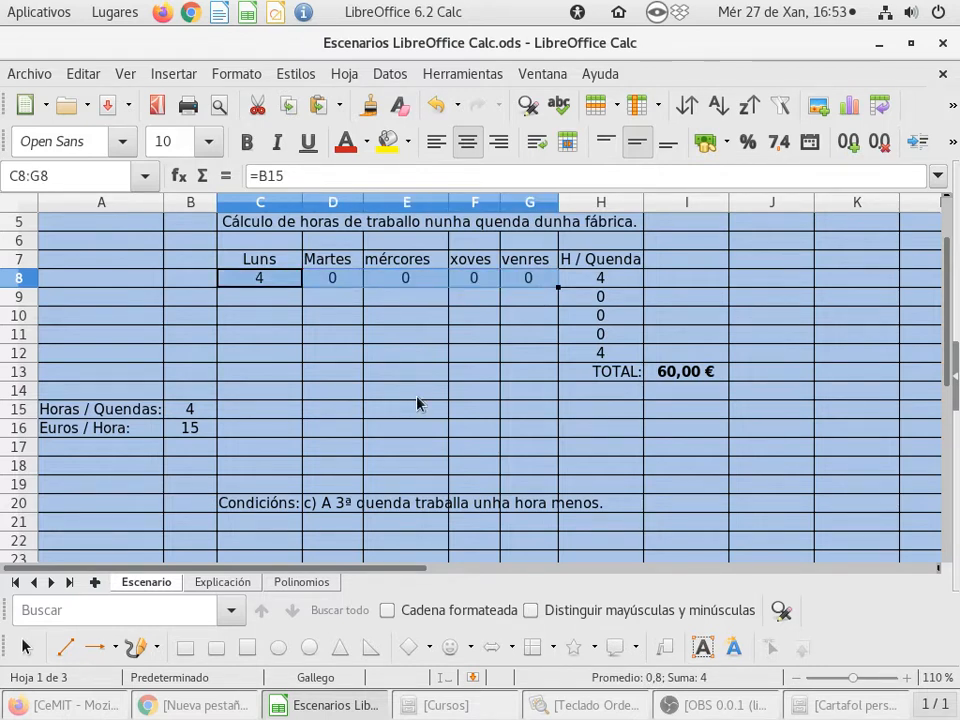
- Inspect the formula copied into E8
left_click(396, 284)
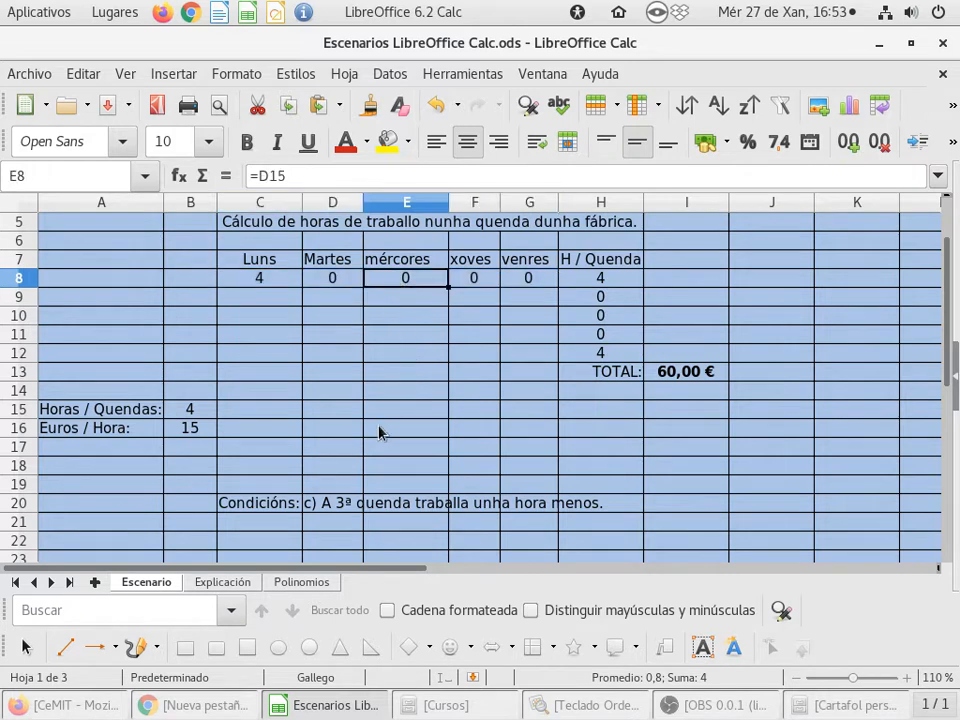
double_click(420, 282)
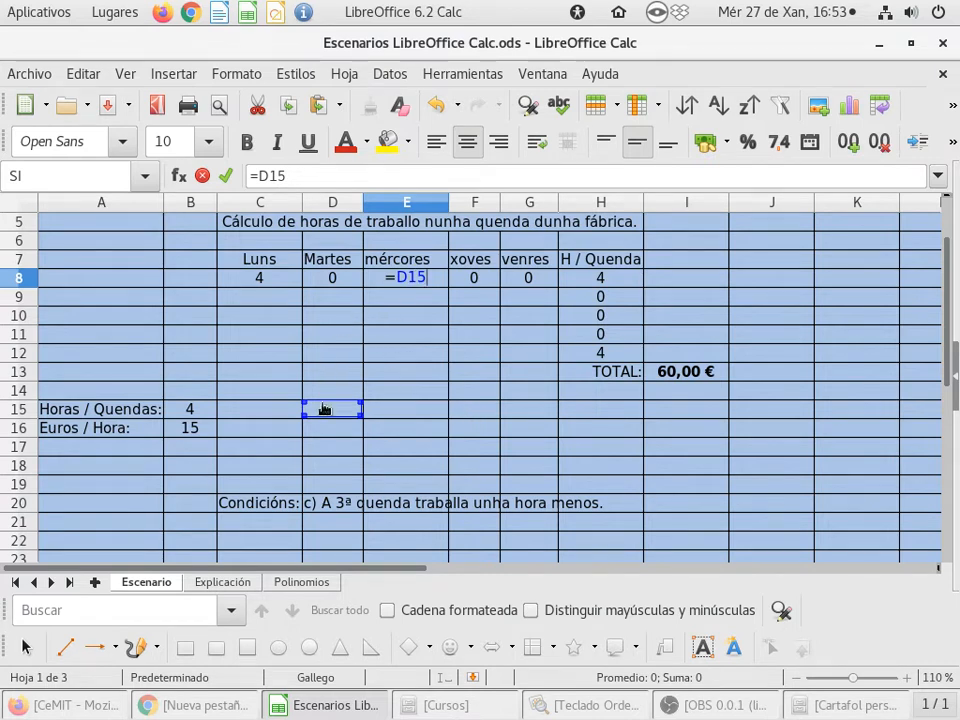
key("Escape")
left_click(272, 282)
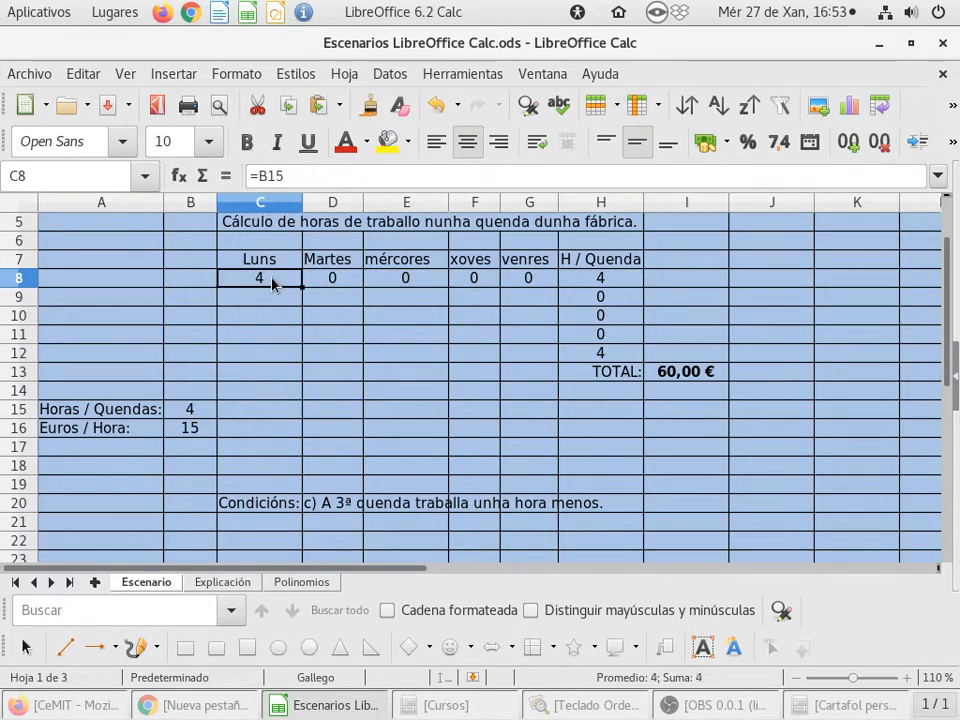
- Change C8's formula to the absolute reference =$B$15
double_click(272, 282)
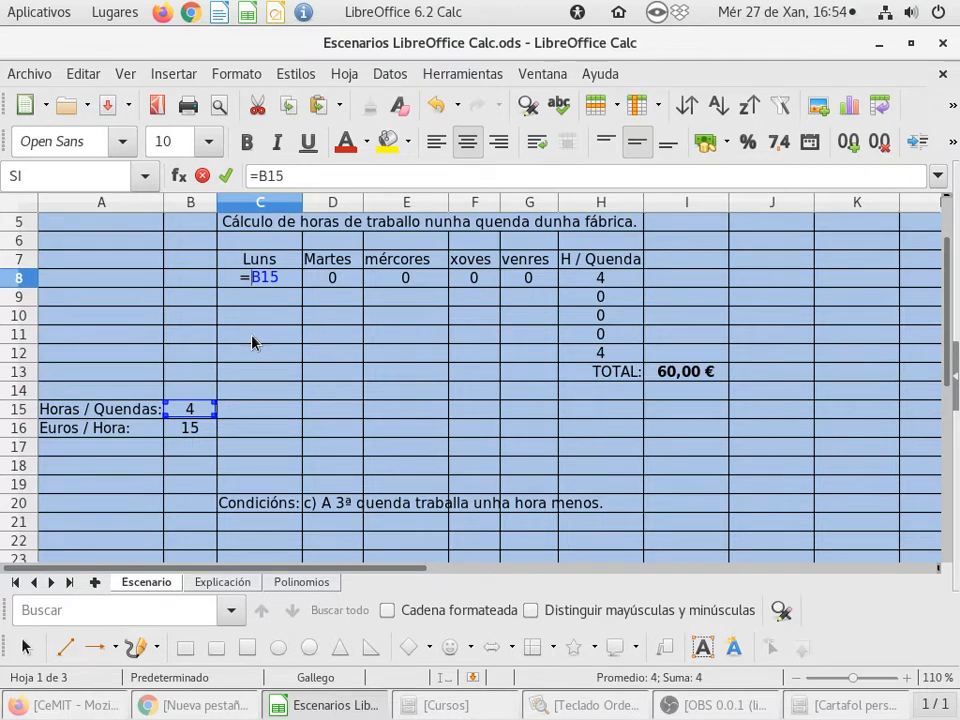
type("$")
key("Right")
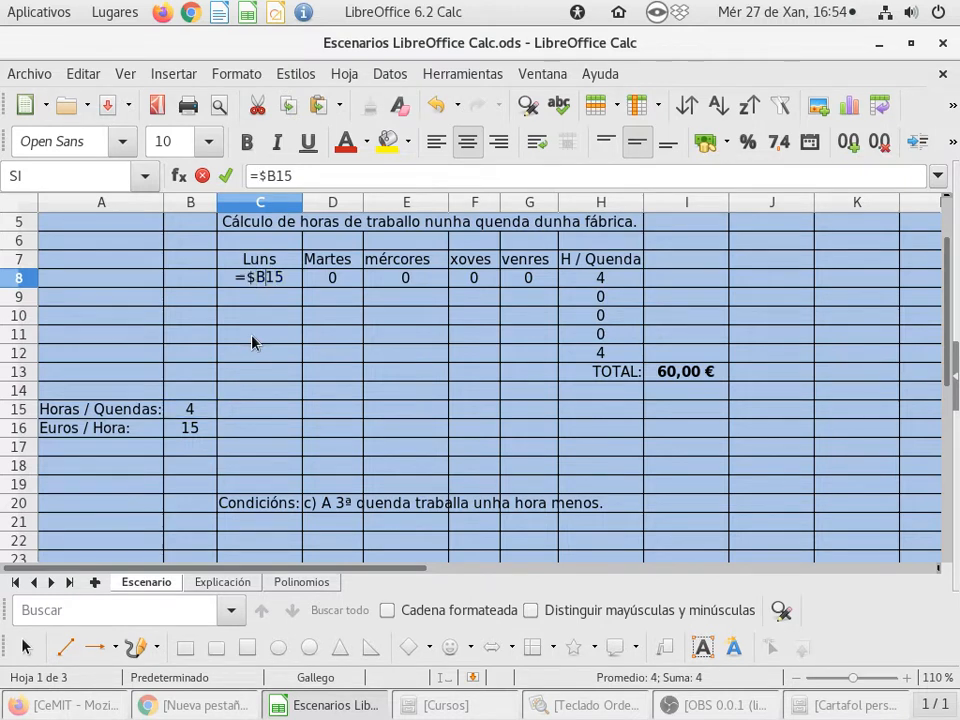
type("$")
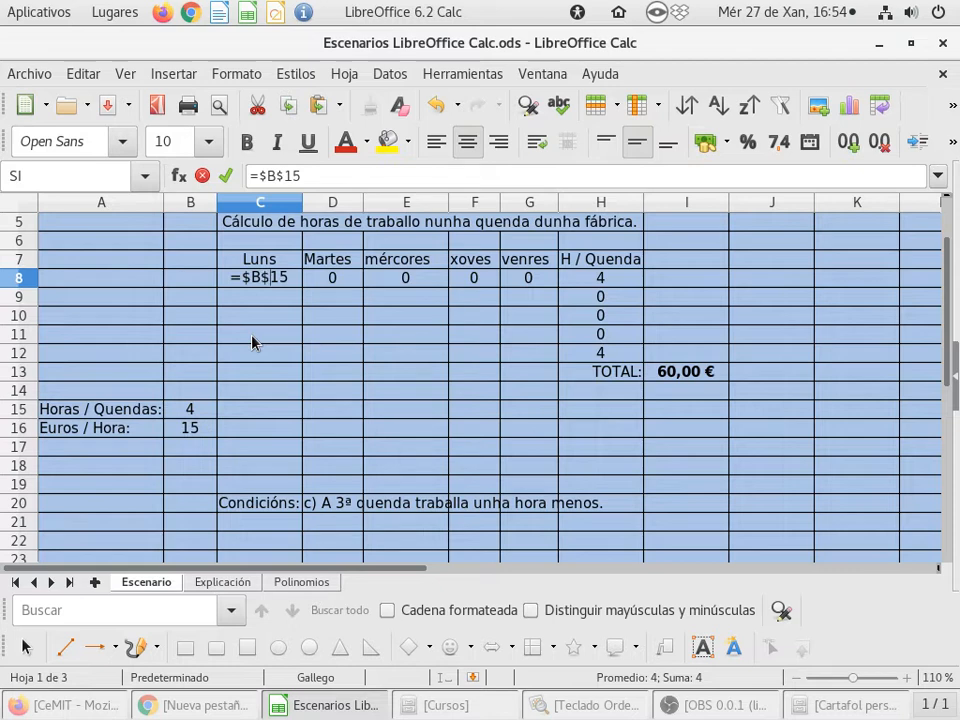
key("Return")
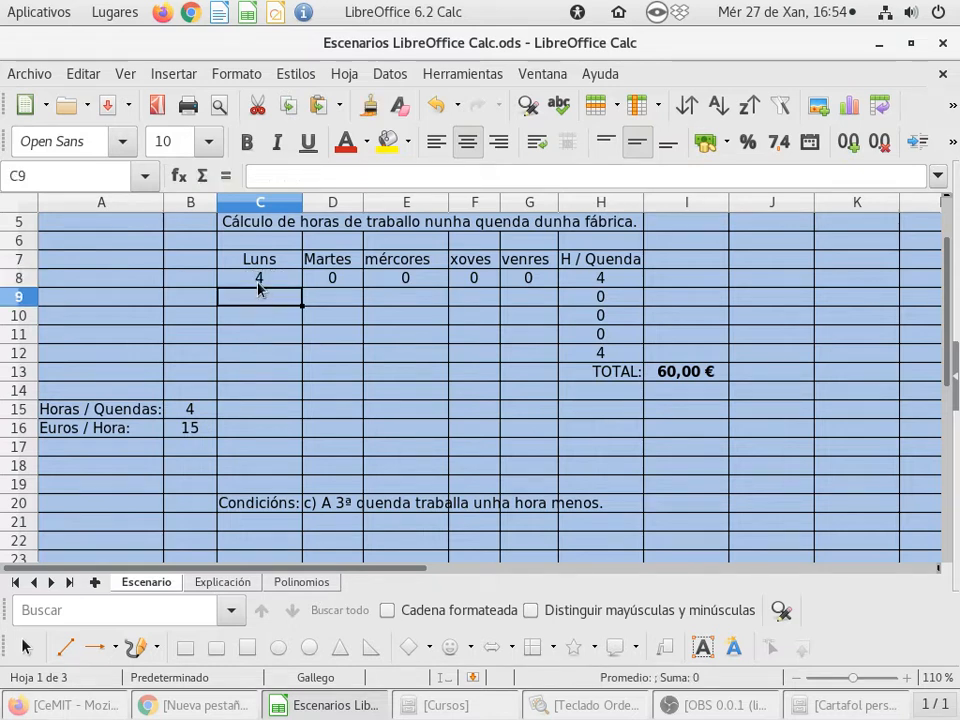
- Examine C8's formula in edit mode without changing it
left_click(258, 284)
key("F2")
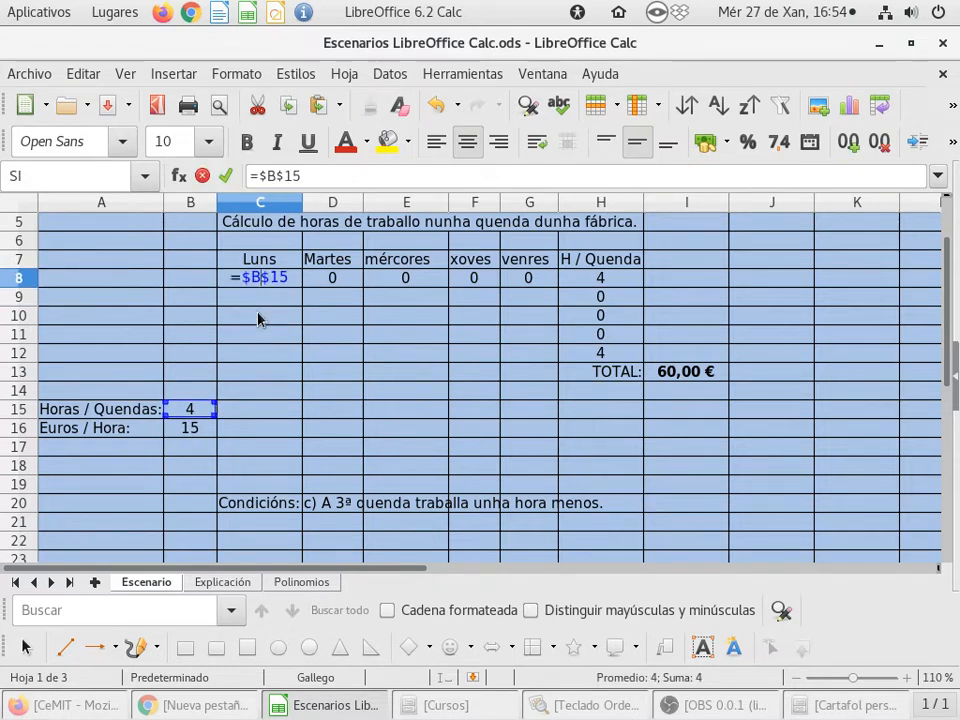
key("Left")
key("Left")
key("Left")
key("Return")
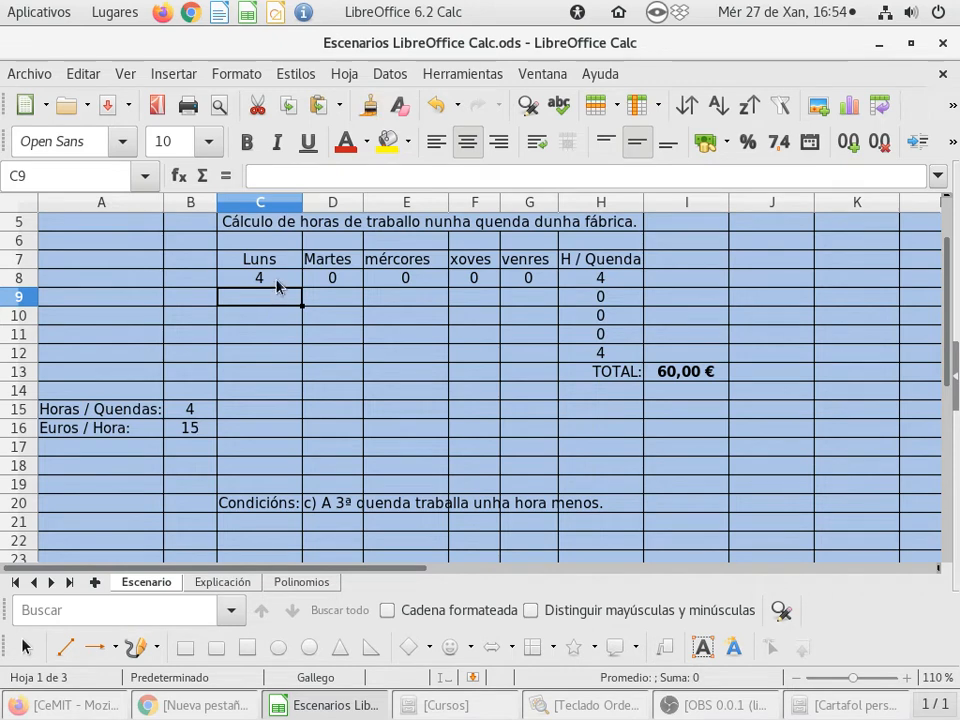
- Copy C8's absolute-reference formula across to G8
left_click(277, 284)
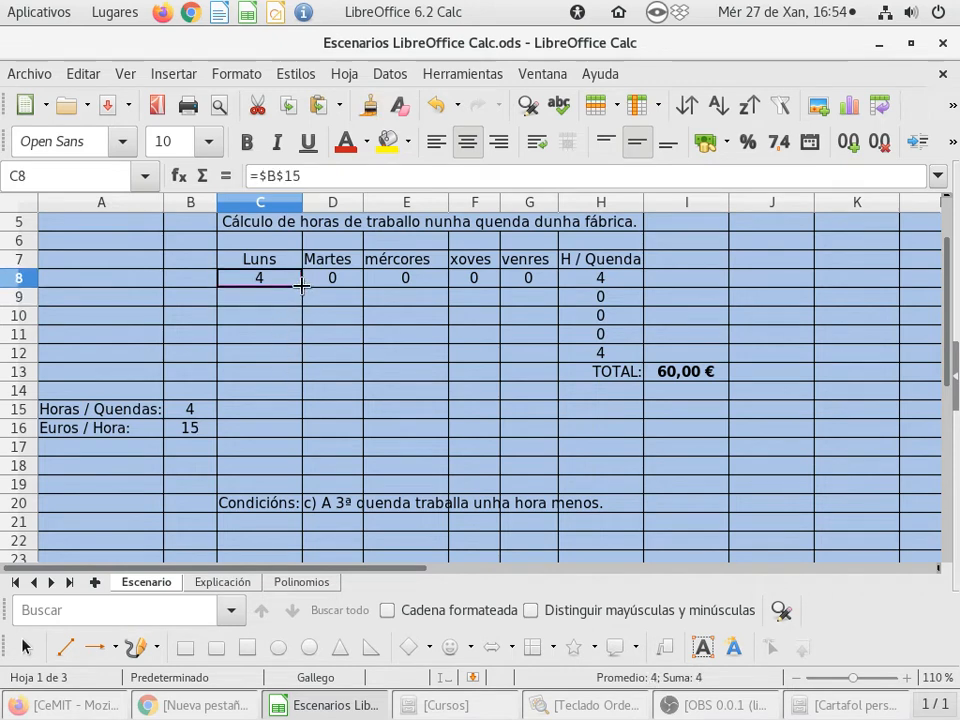
left_click_drag(301, 285, 548, 290)
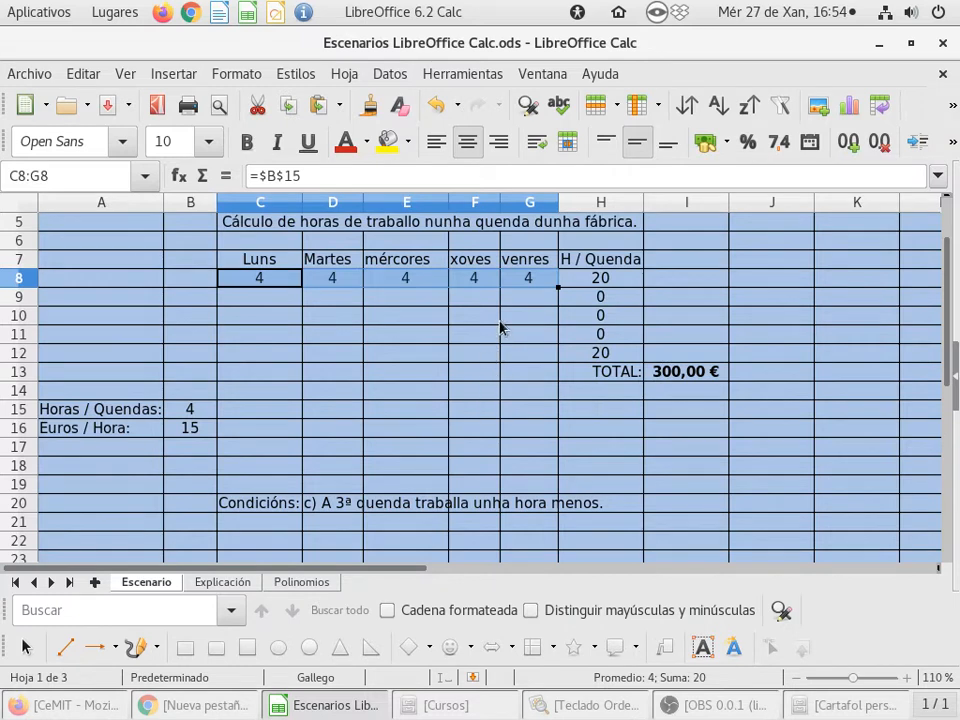
- Open G8's formula in edit mode to check its absolute reference
left_click(531, 280)
double_click(531, 280)
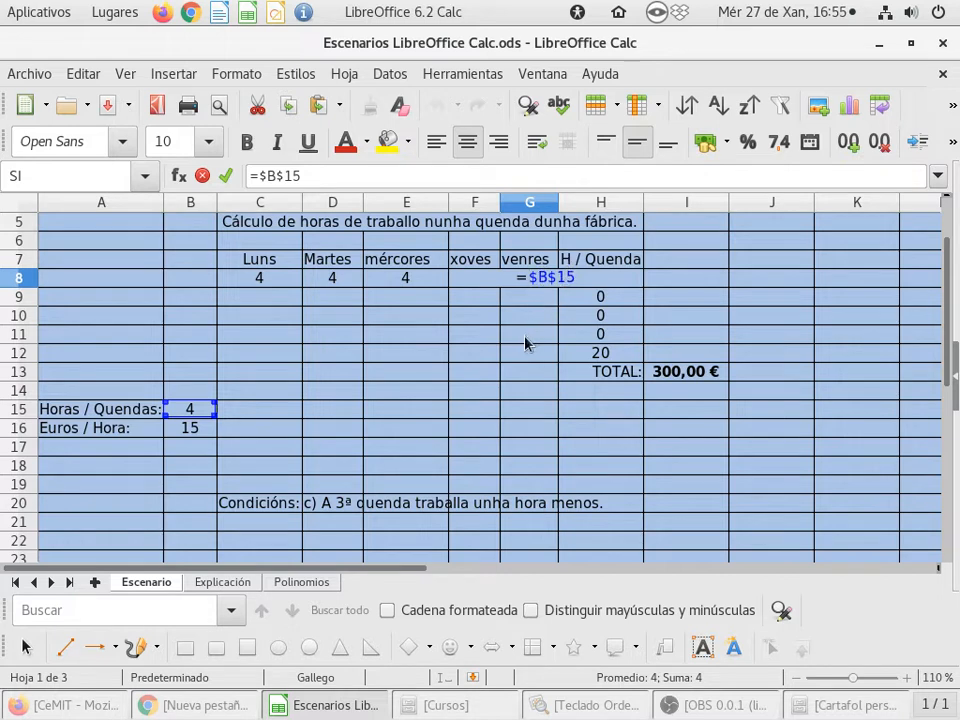
key("Return")
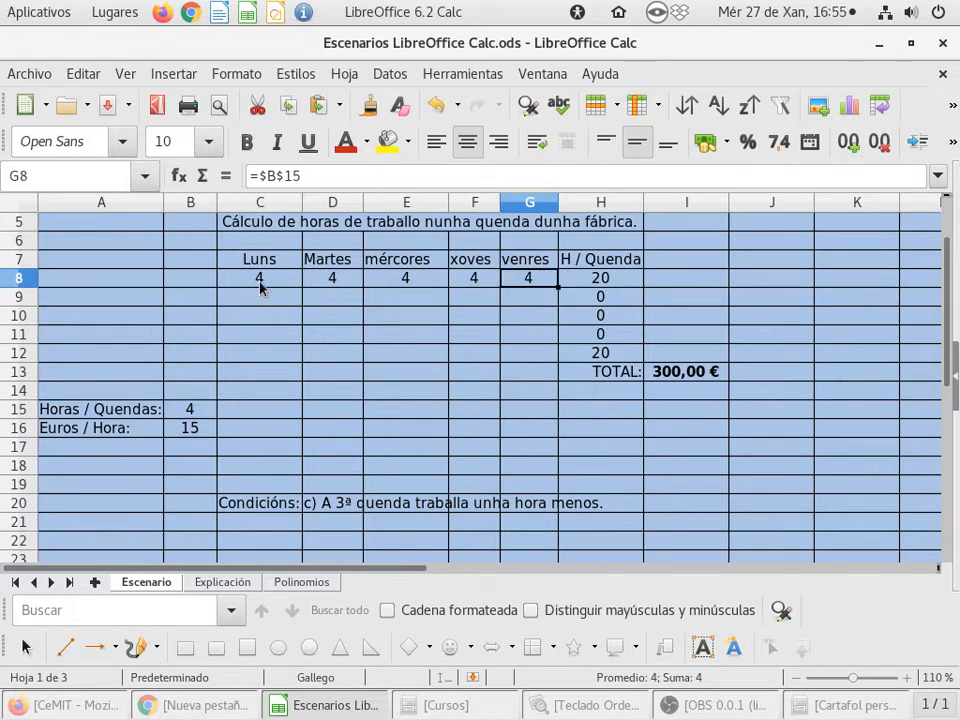
- Fill the row 8 day formulas down to cover C8:G12, refilling after an undo
left_click_drag(259, 287, 554, 360)
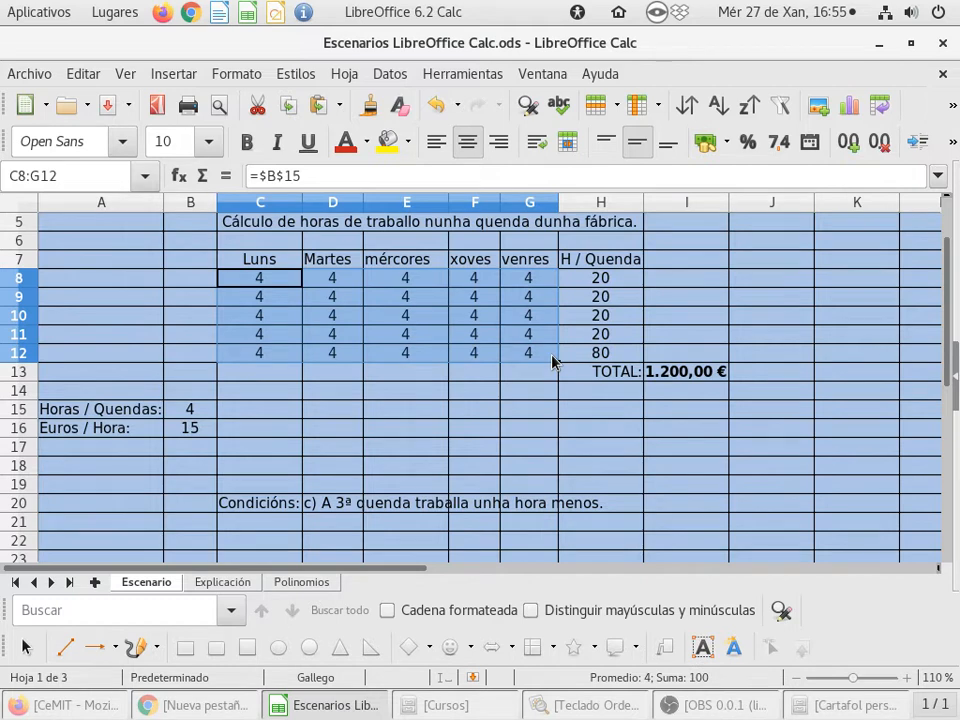
left_click(434, 106)
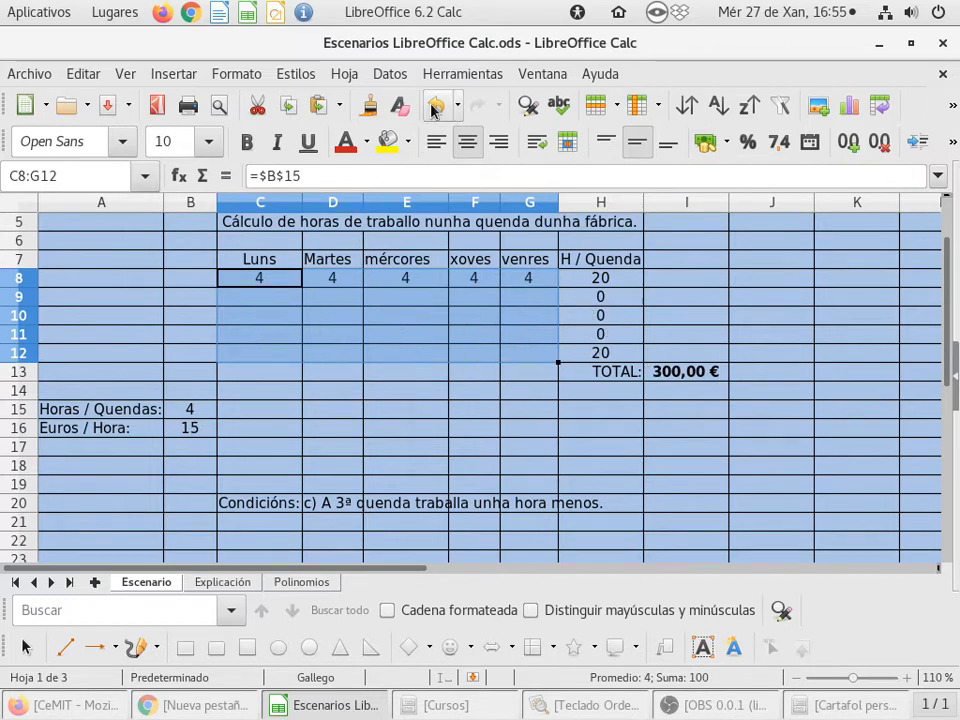
left_click(265, 297)
left_click_drag(250, 283, 554, 365)
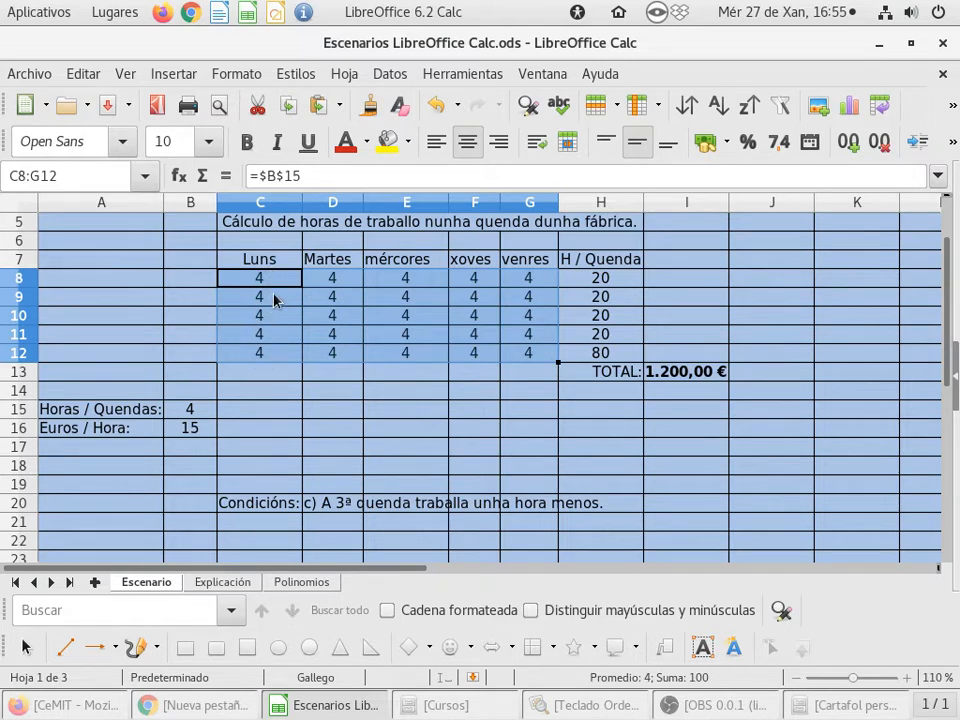
- Inspect the formulas in C12 and F10 in edit mode without changing them
left_click(280, 348)
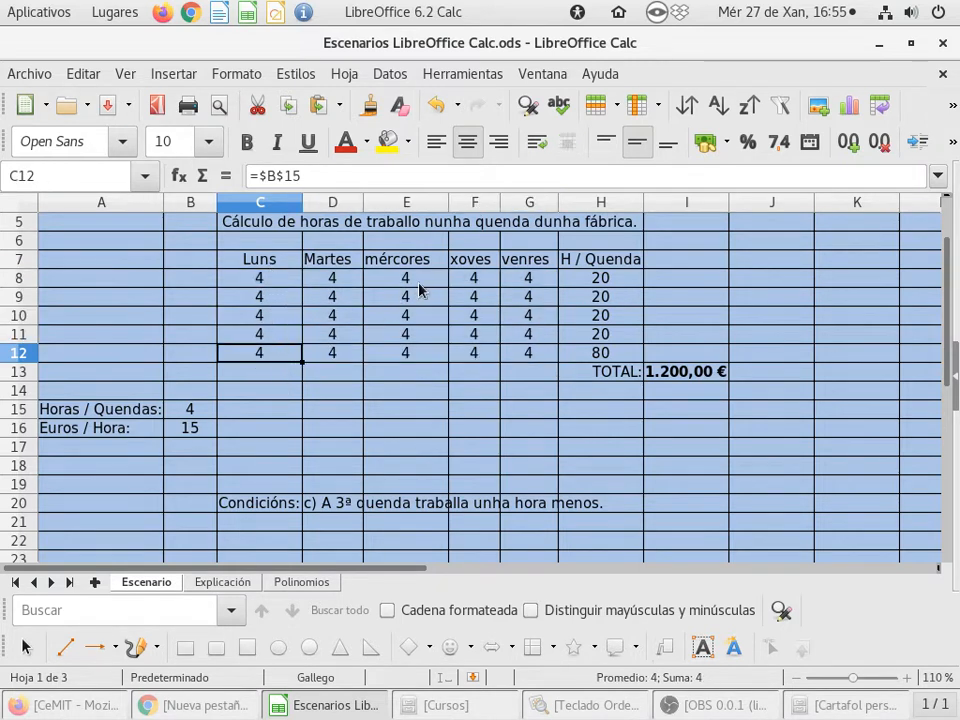
double_click(267, 351)
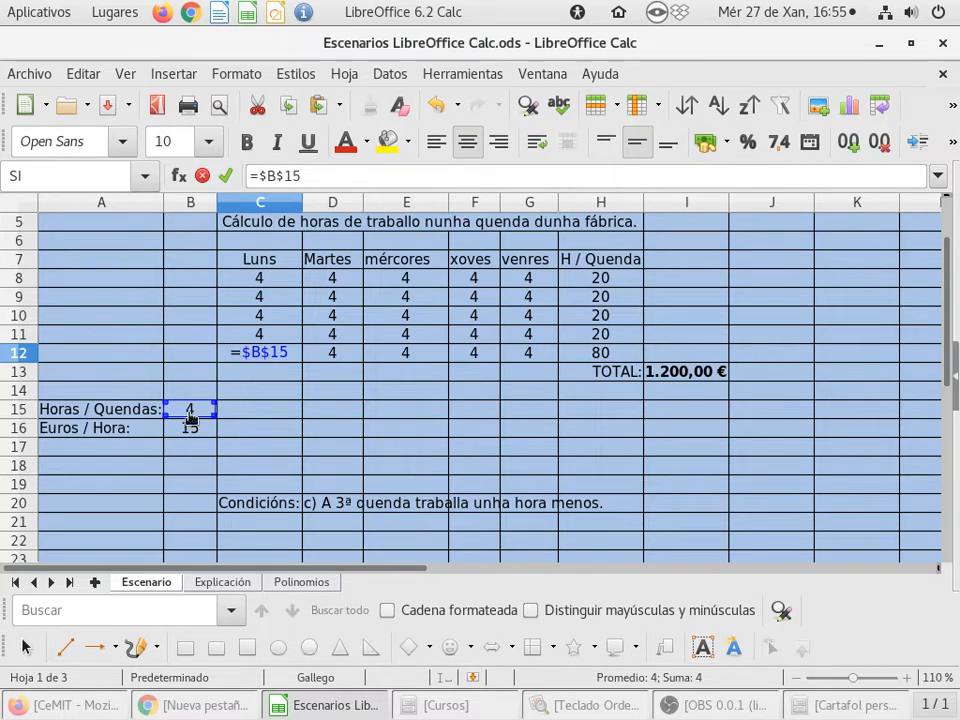
double_click(482, 317)
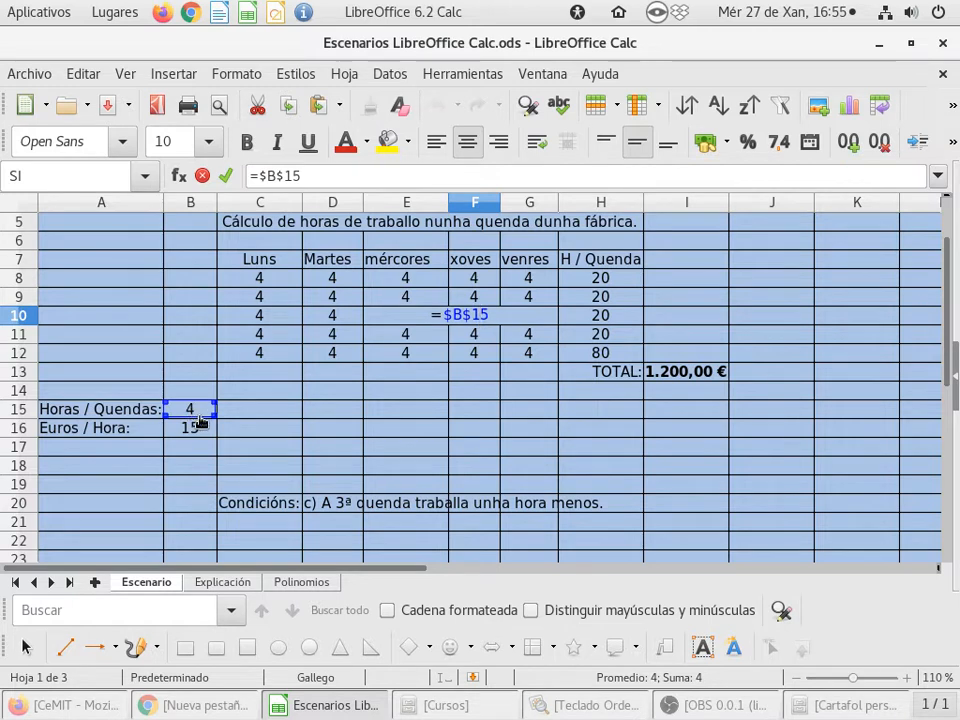
key("Escape")
- Change the hours-per-shift value in B15 to 5 and then to 2
left_click(284, 412)
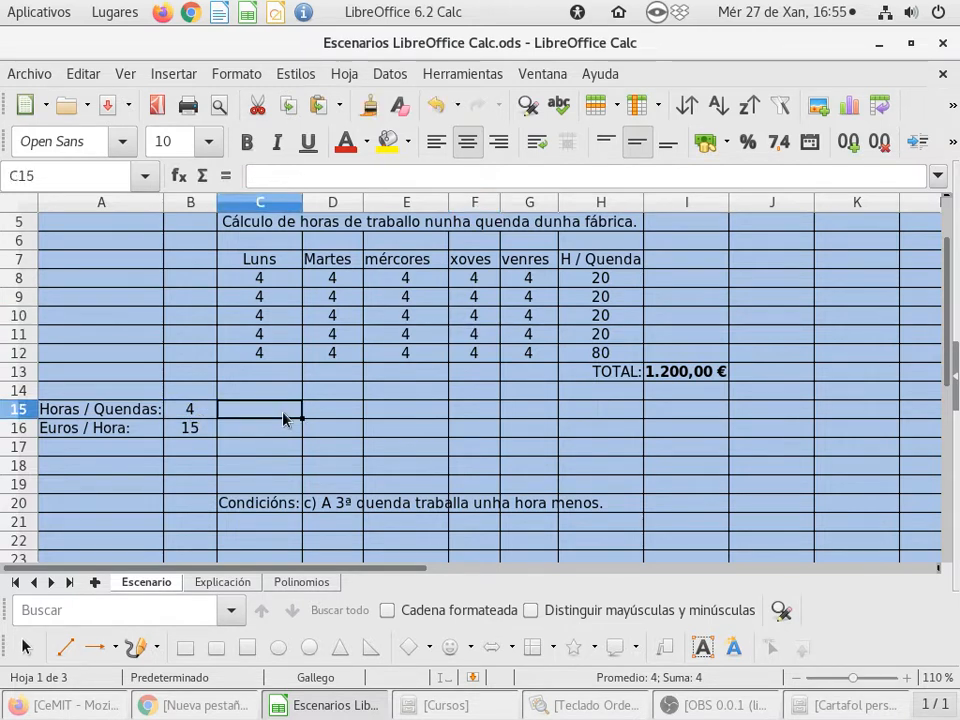
left_click(195, 412)
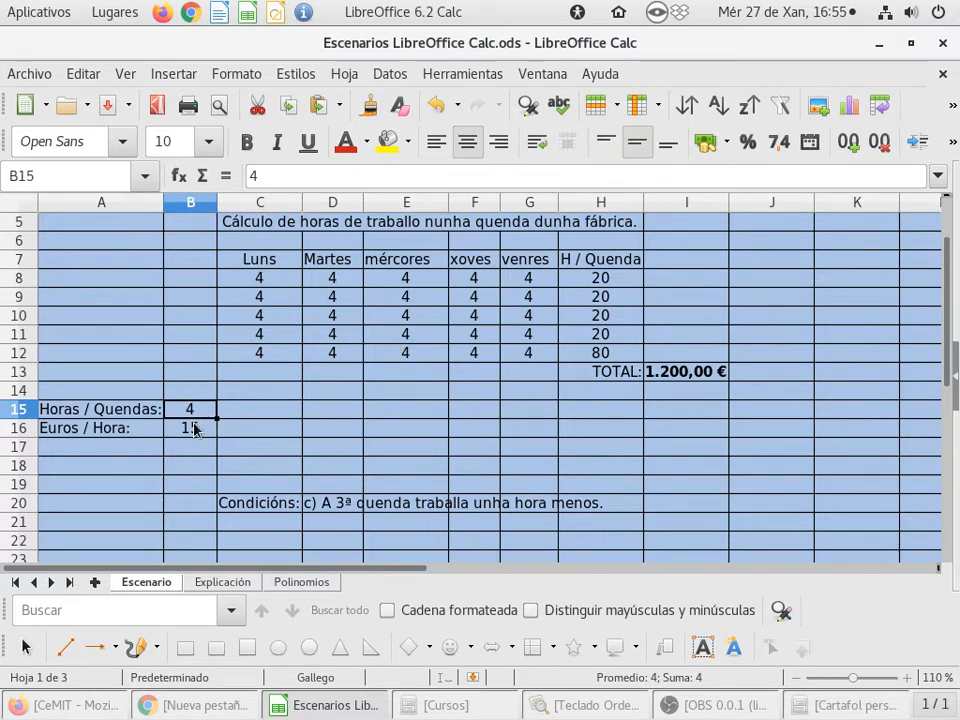
type("5")
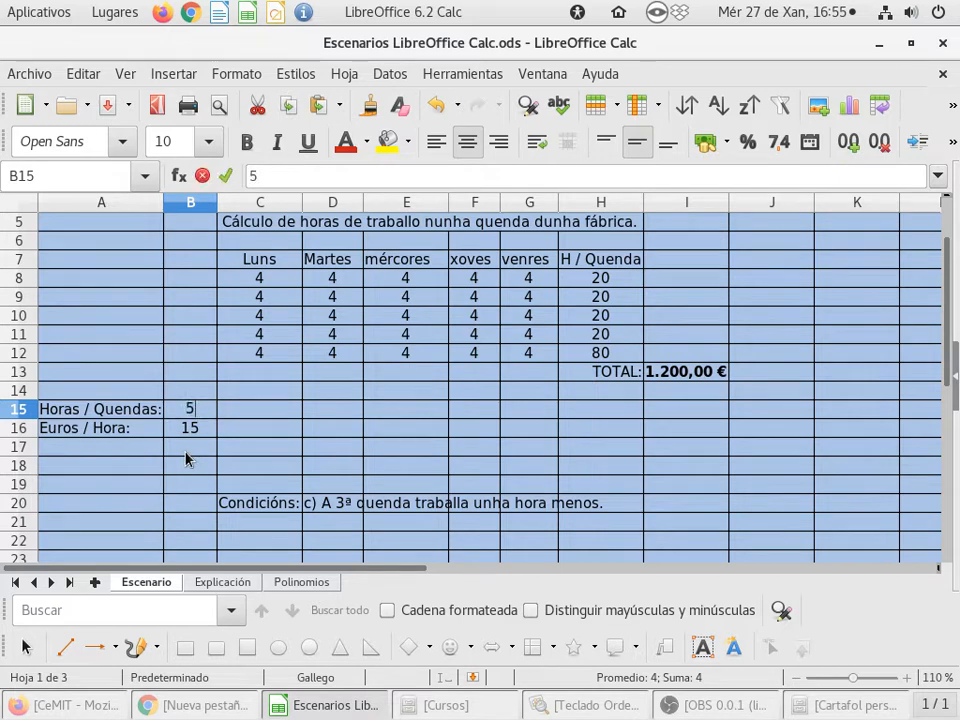
key("Return")
key("Up")
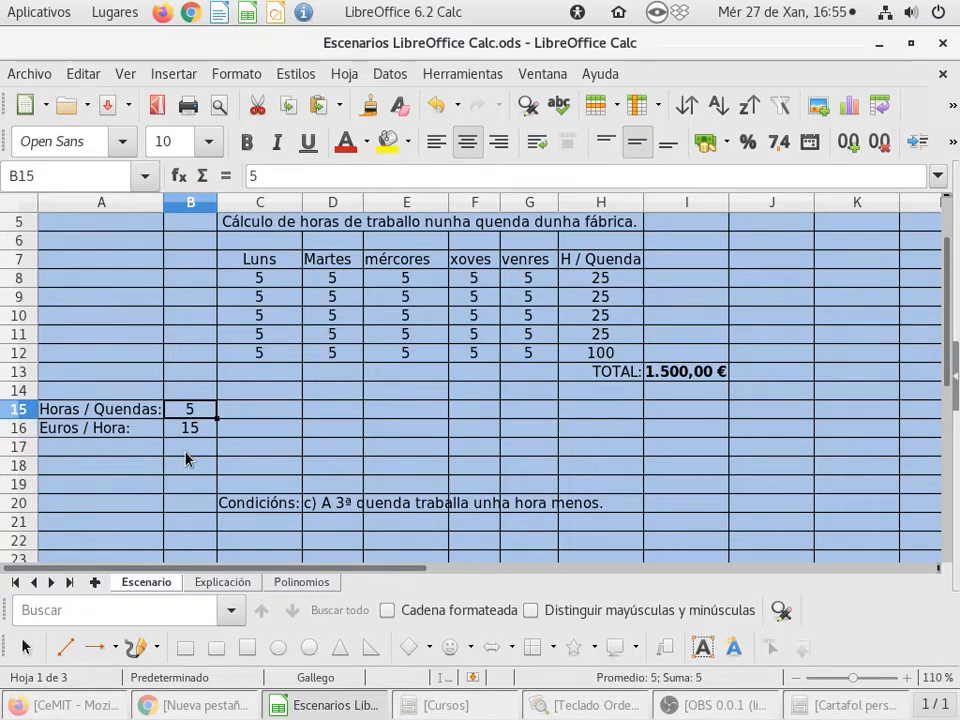
type("2")
key("Return")
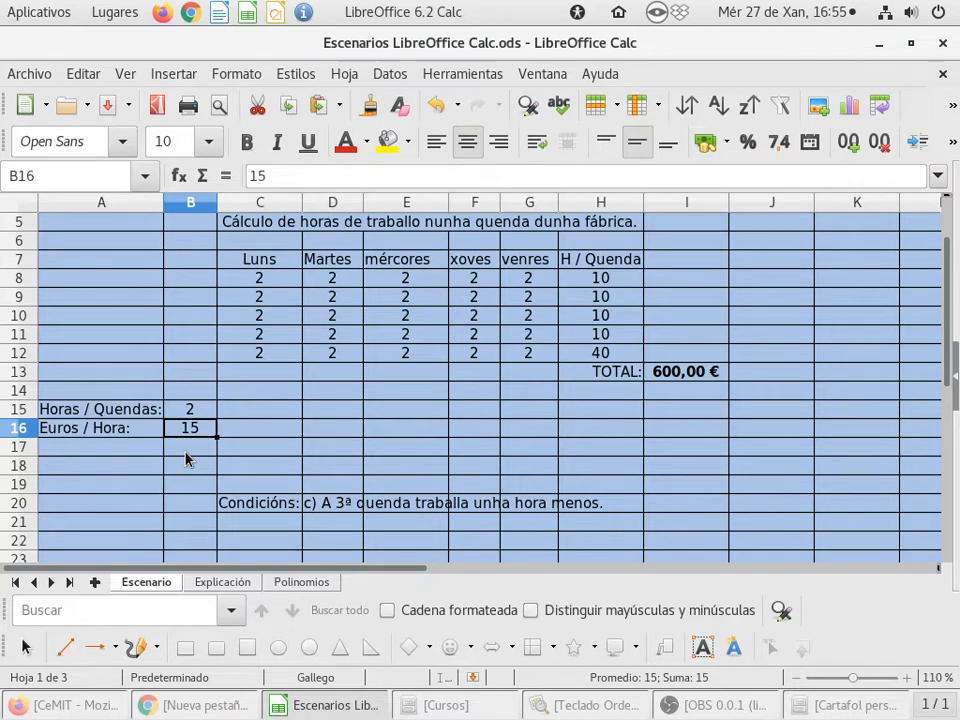
- Change the hours-per-shift value in B15 to 6 and then back to 4
key("Up")
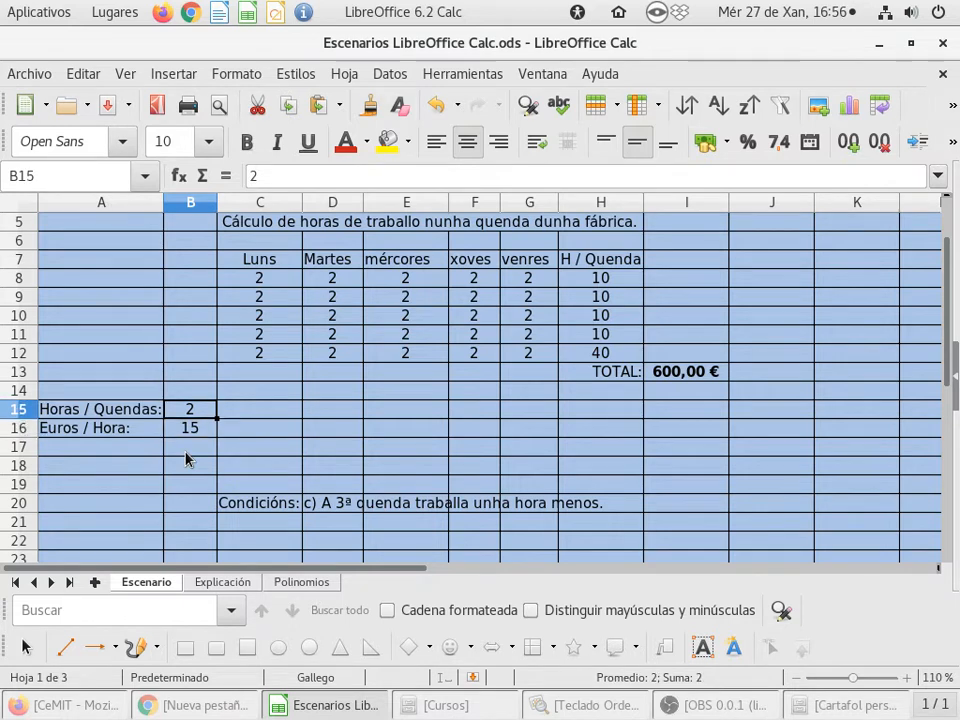
type("6")
key("Return")
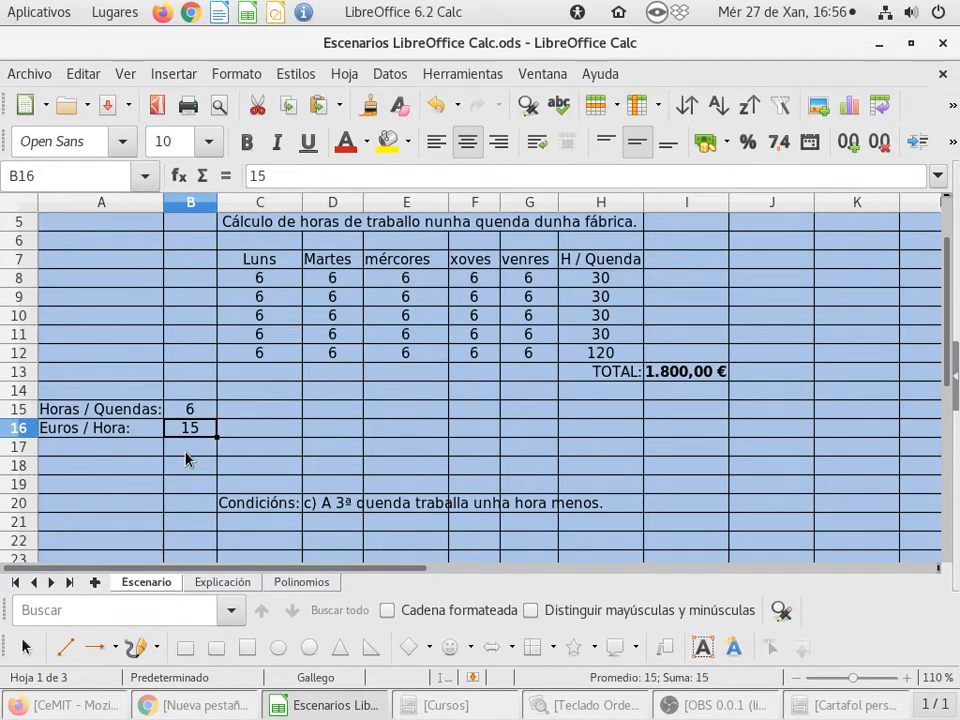
key("Up")
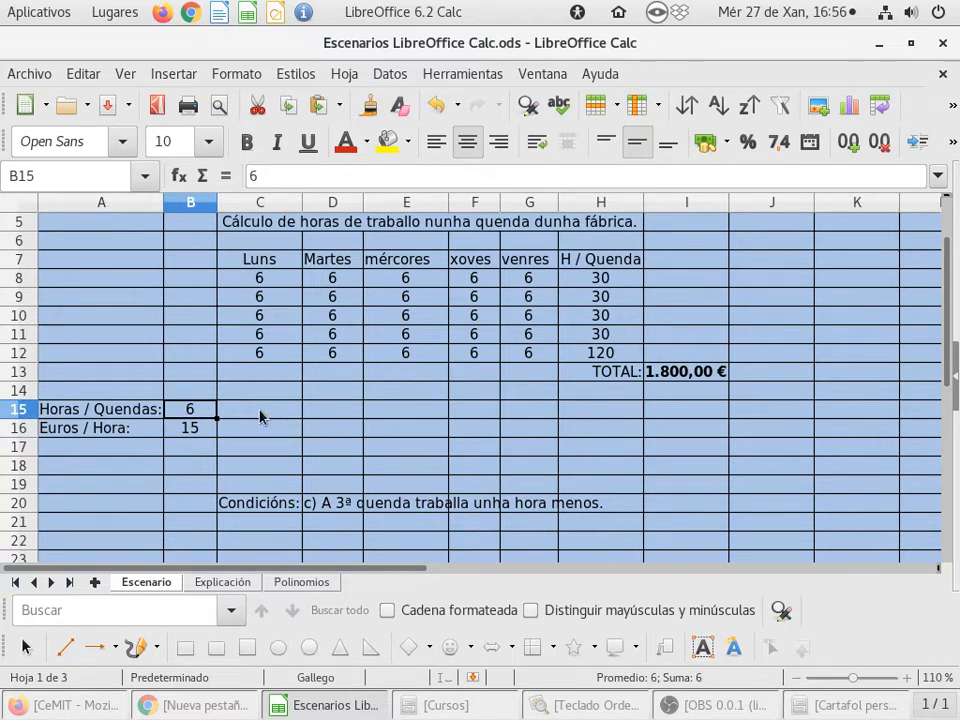
type("4")
key("Return")
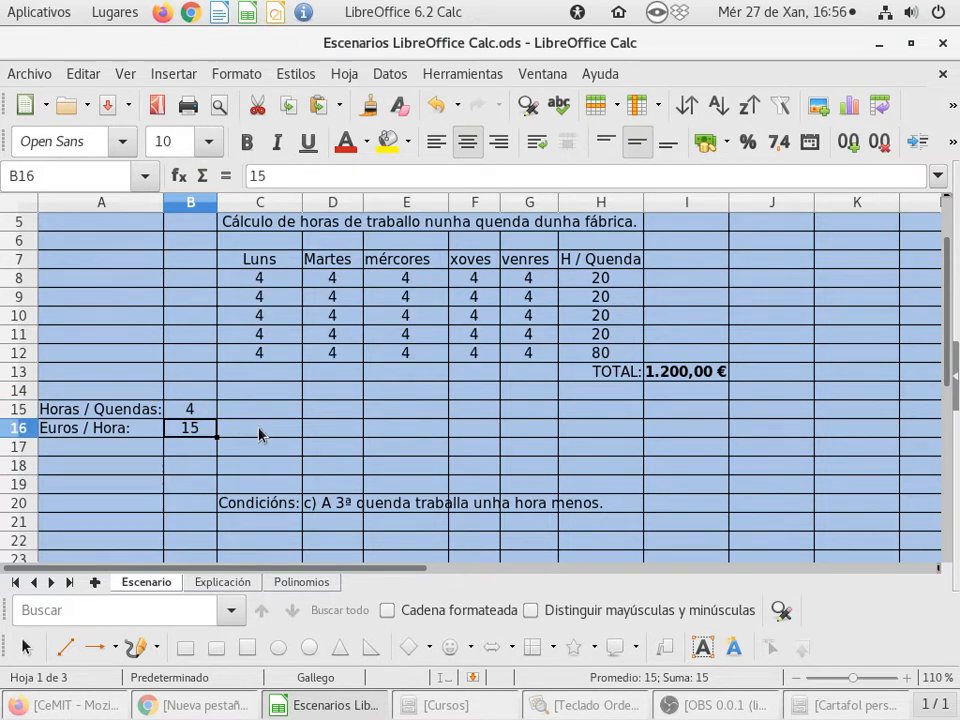
- Insert a blank row above the TOTAL row at row 13
left_click(207, 413)
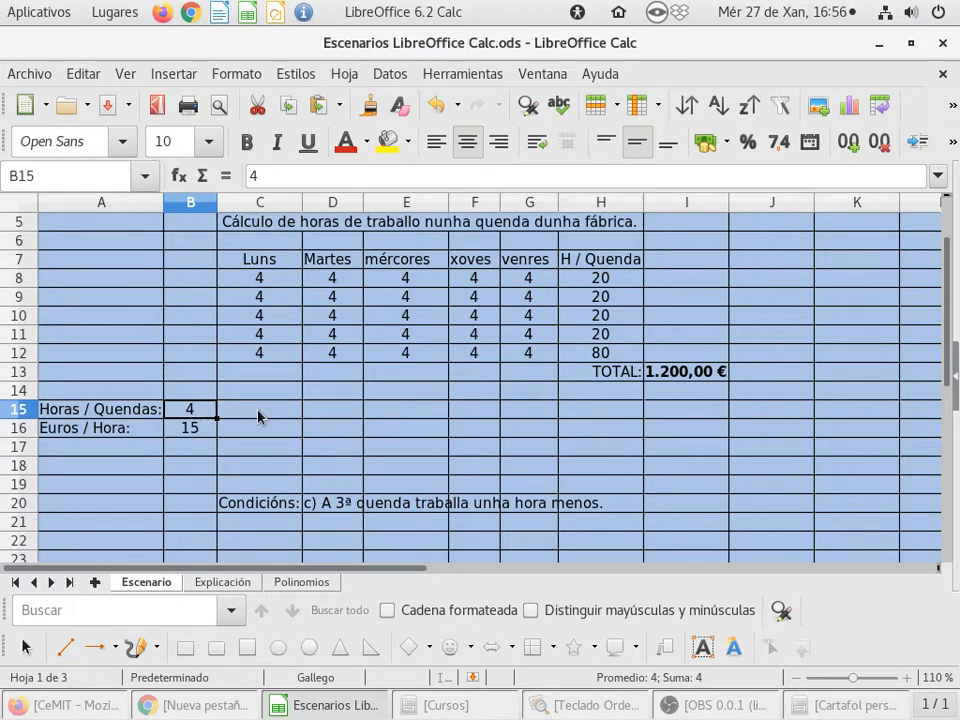
right_click(17, 375)
left_click(140, 403)
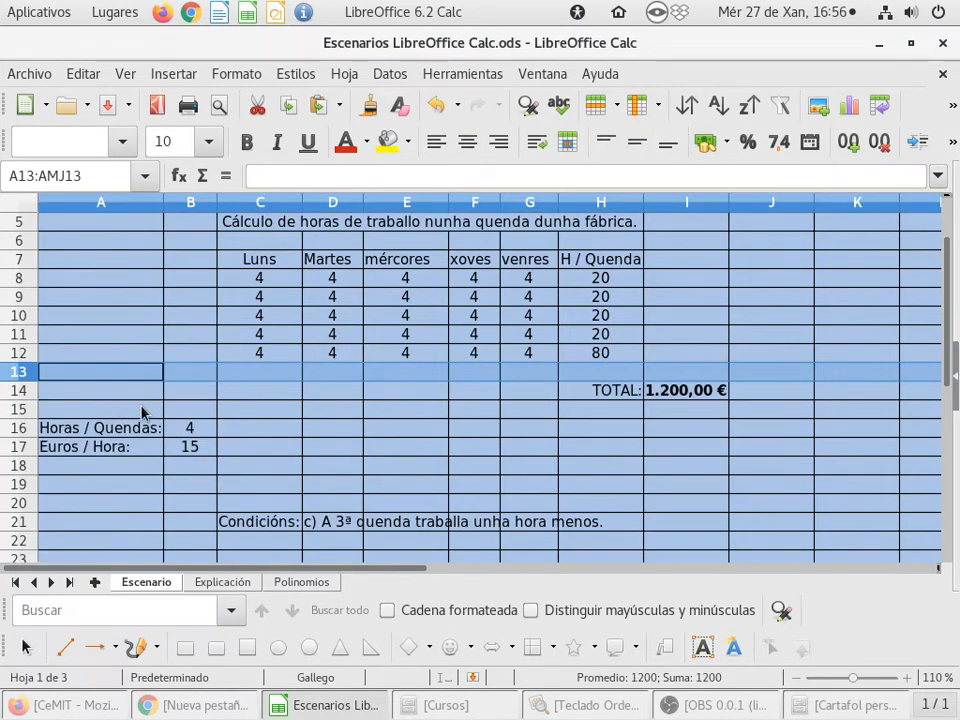
left_click(526, 376)
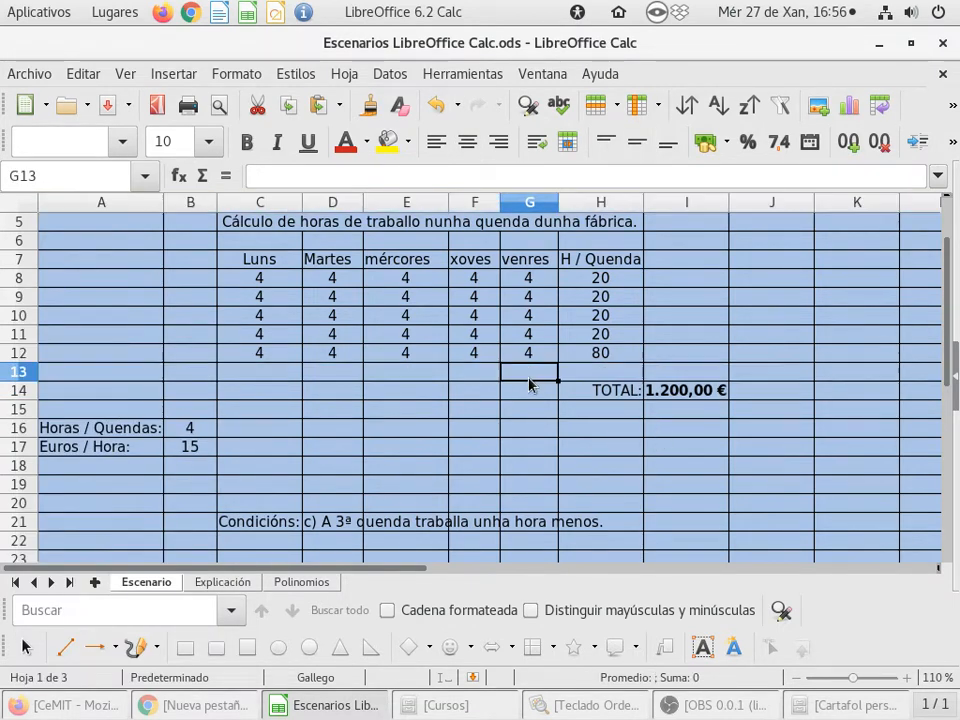
- Move the total-hours sum to I13 and copy the row-sum formula from H11 into H12
left_click(613, 358)
left_click_drag(617, 360, 640, 368)
left_click(625, 338)
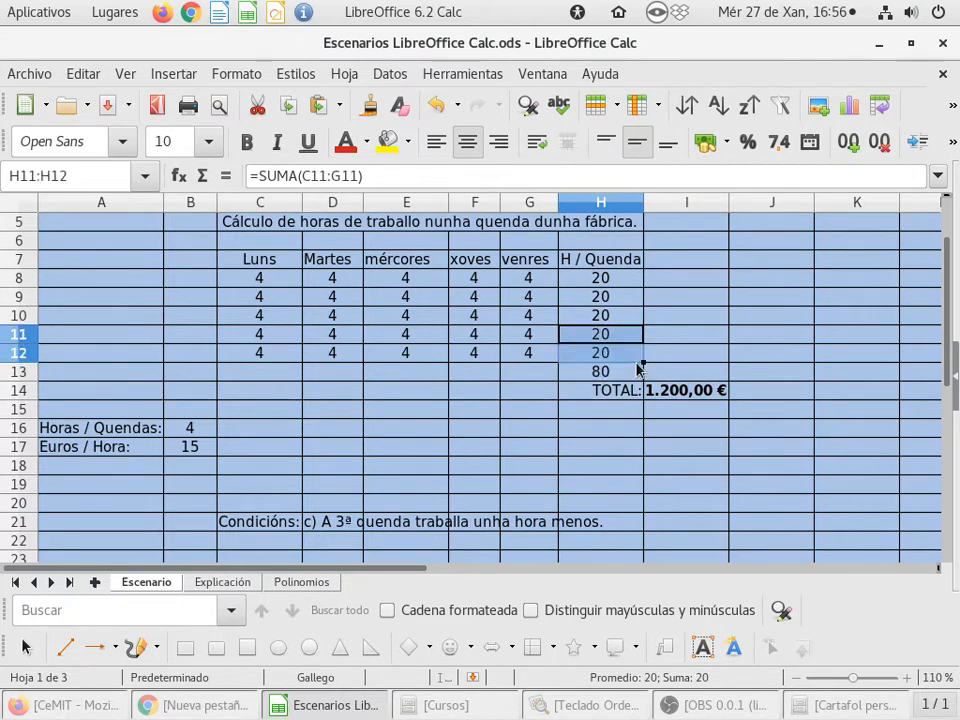
left_click(580, 370)
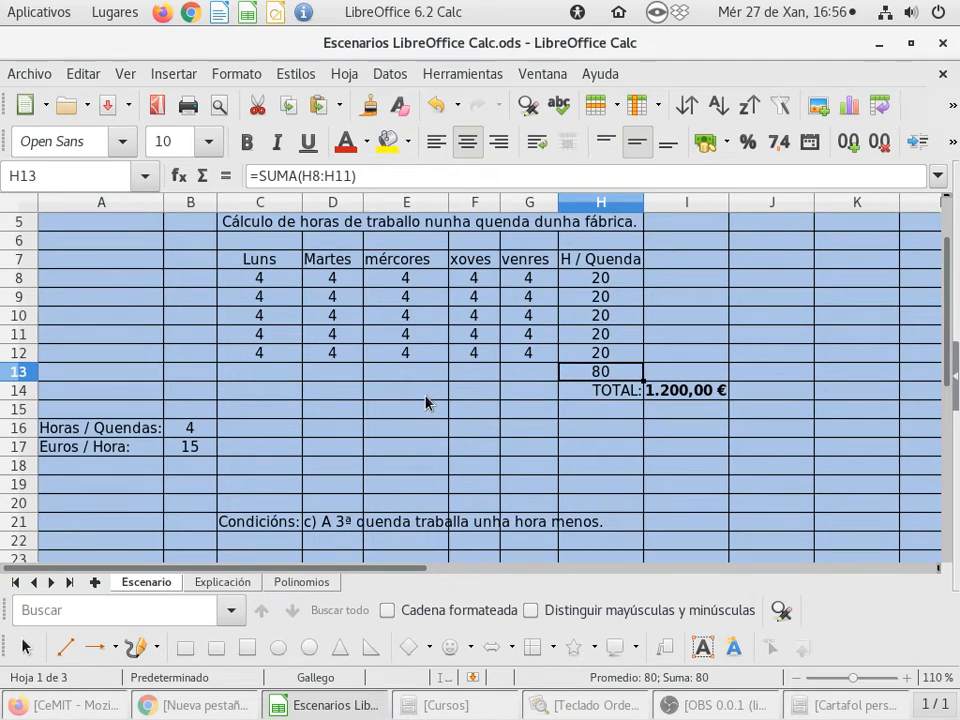
left_click_drag(596, 371, 658, 369)
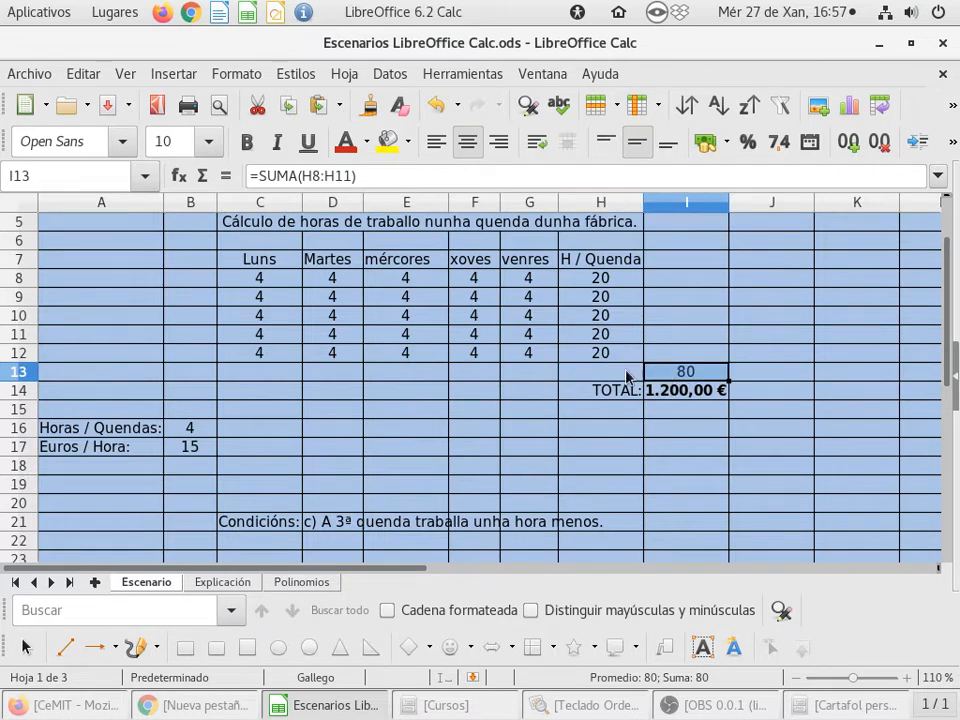
- Enter the right-aligned label HORAS TOTALES in H13
left_click(568, 378)
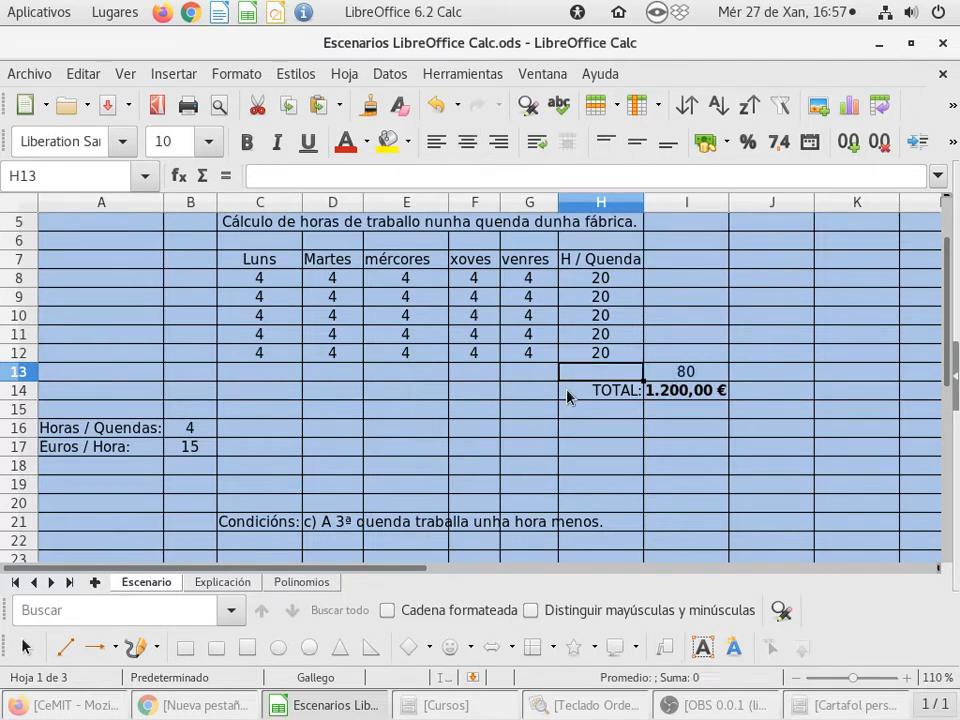
type("HORAS")
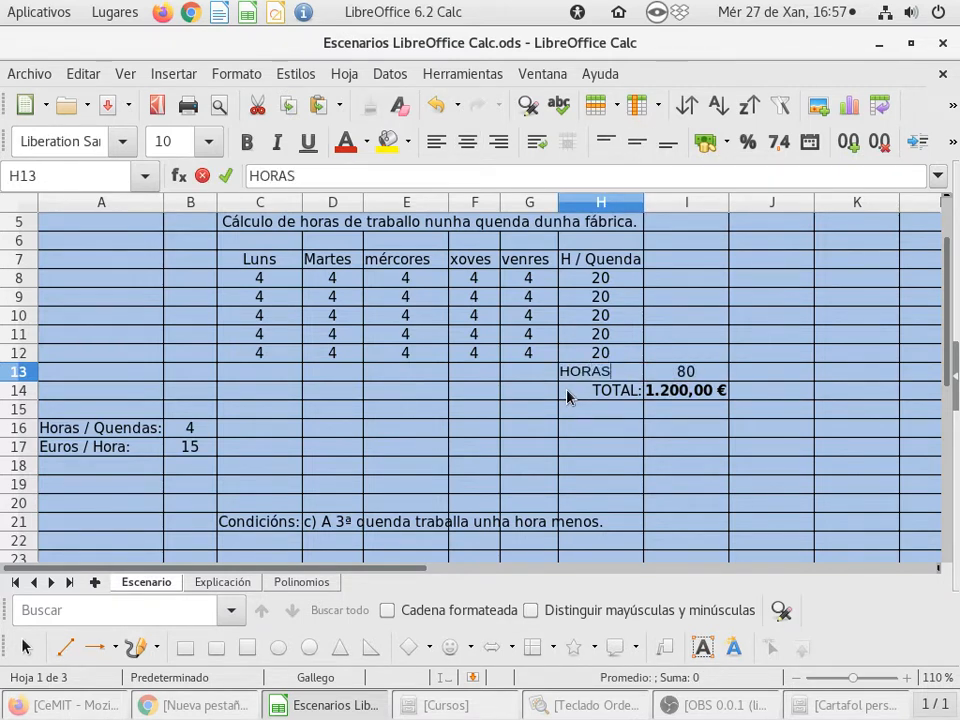
type(" TOTALES")
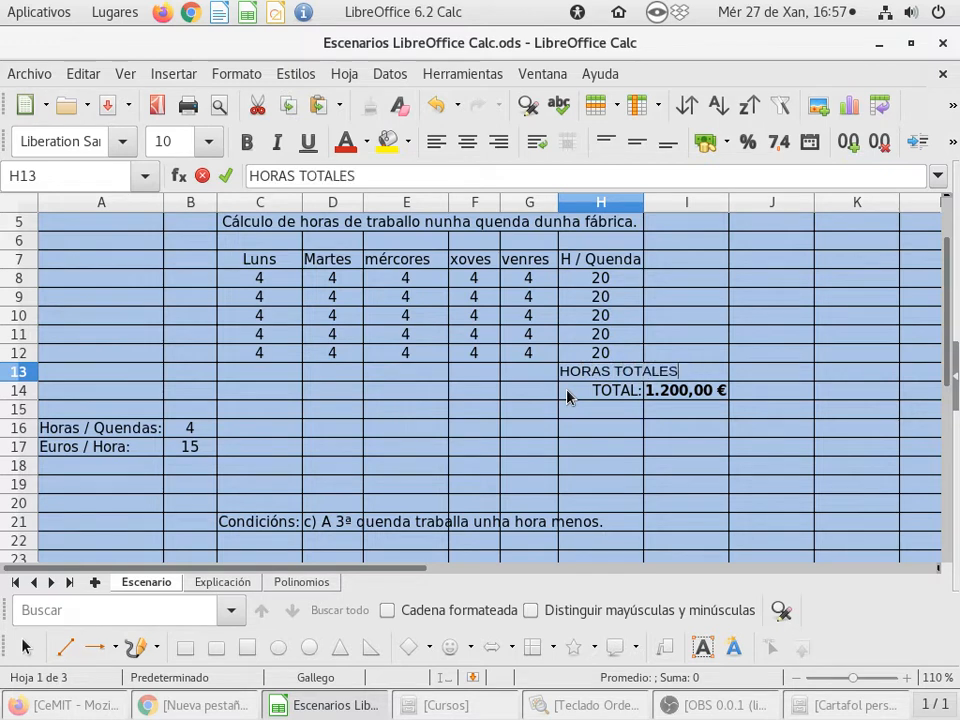
key("Return")
key("Up")
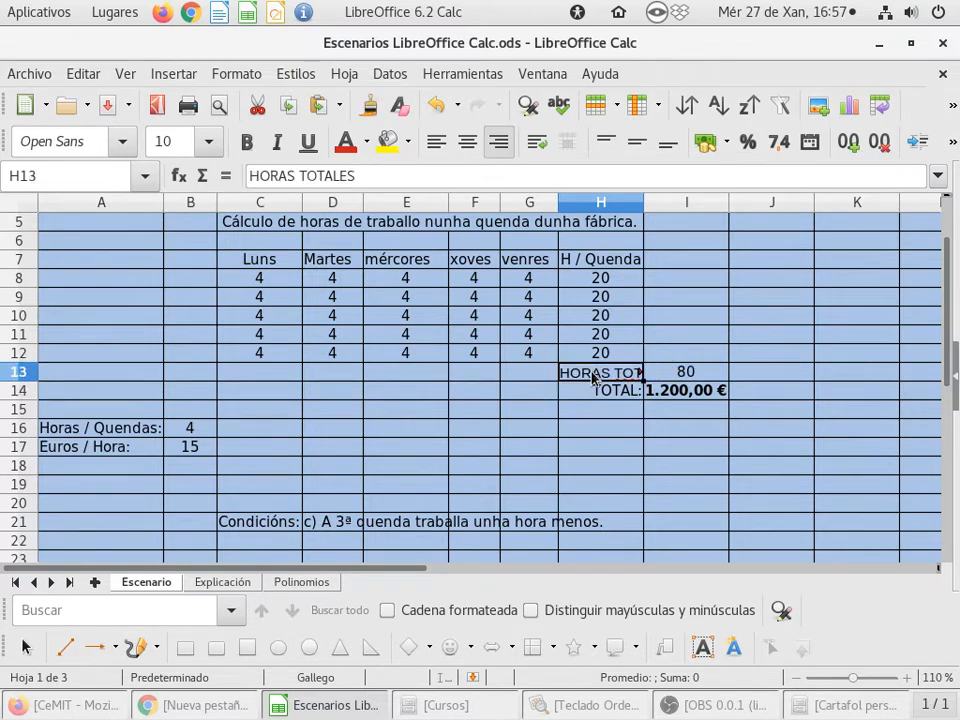
left_click(499, 142)
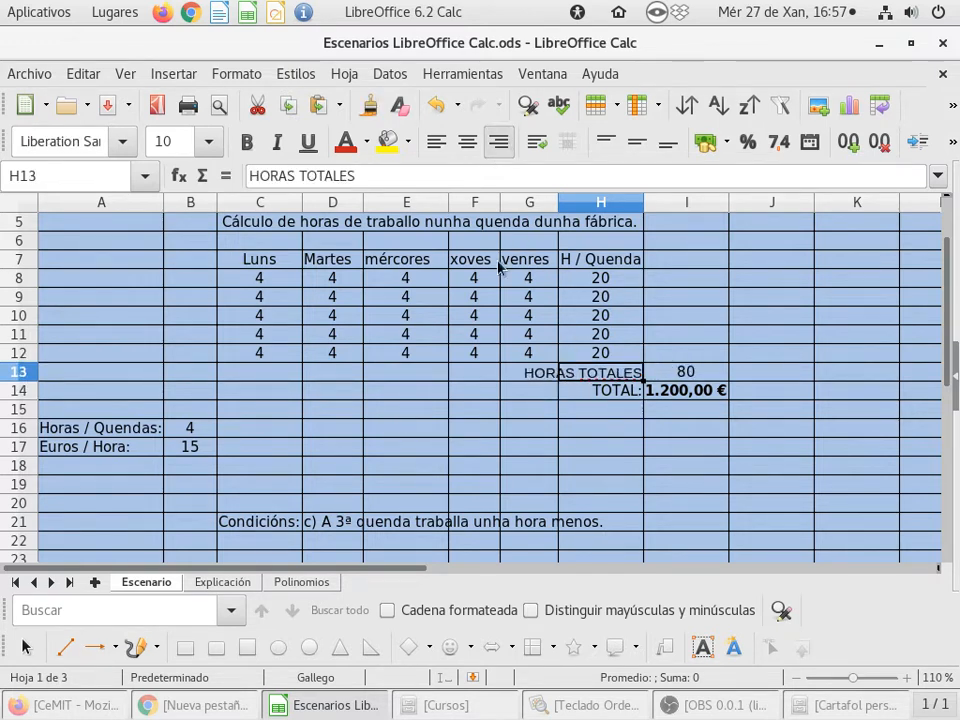
- Break the H13 label onto two lines after HORAS and fit row 13's height
double_click(583, 380)
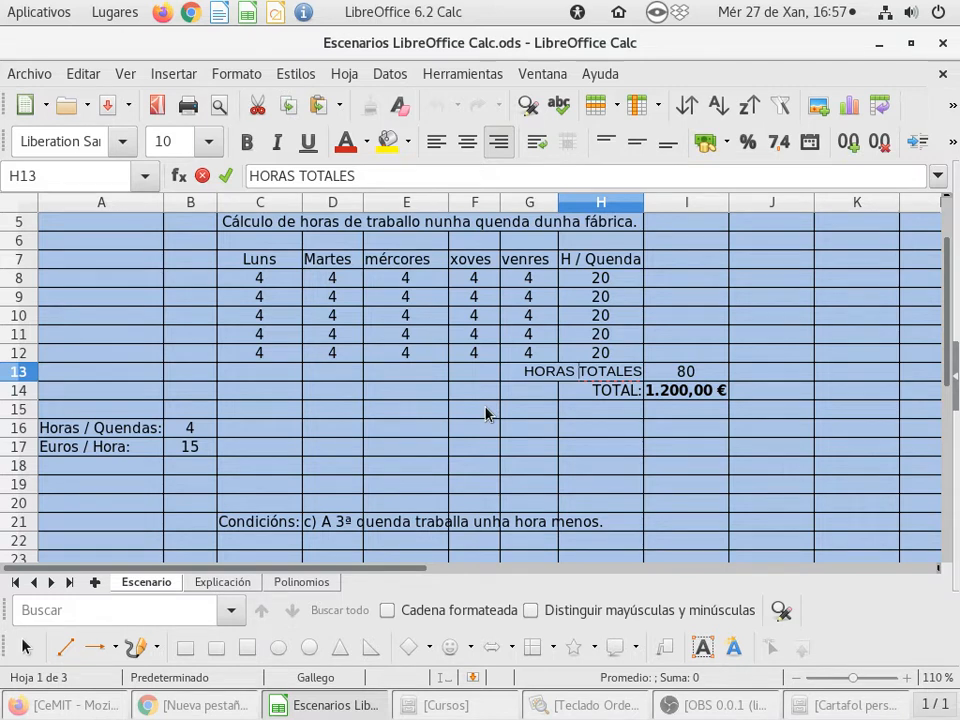
key("ctrl+Return")
key("Return")
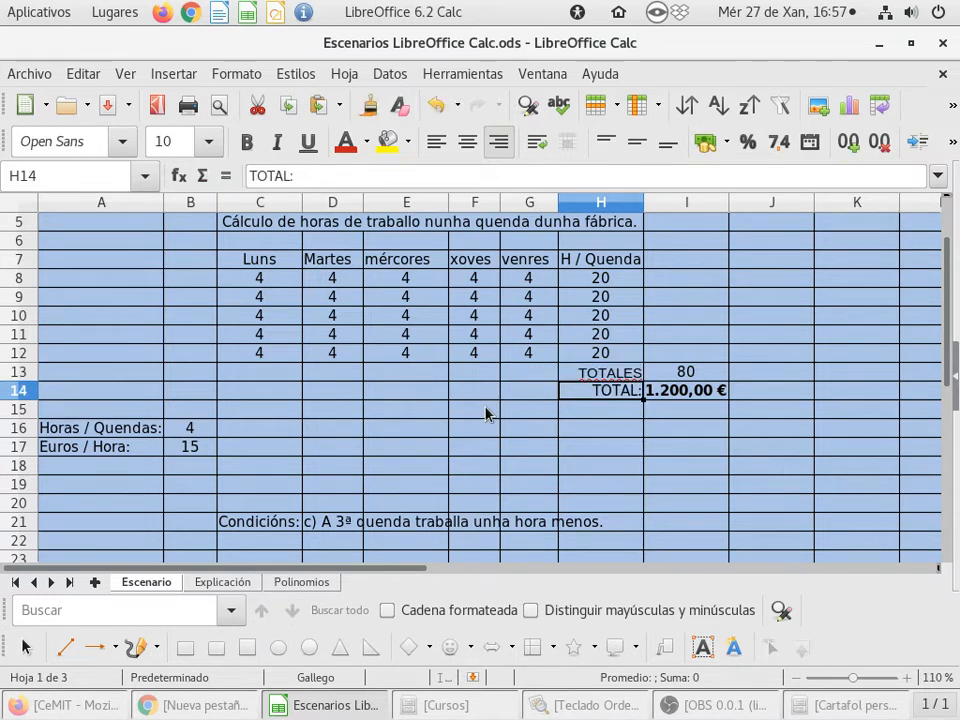
key("Up")
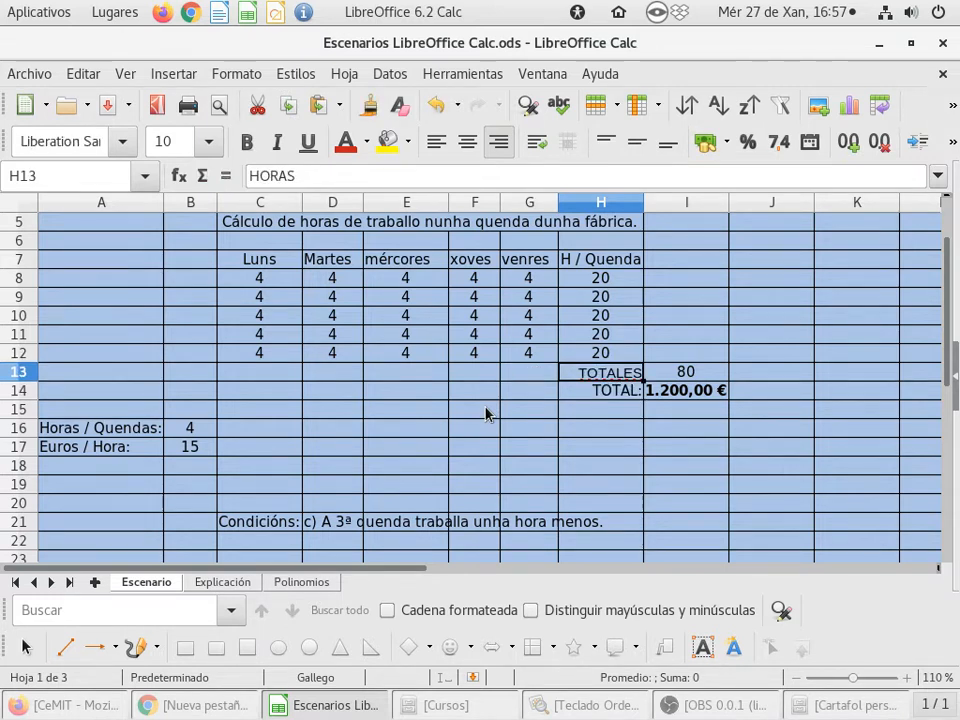
double_click(25, 381)
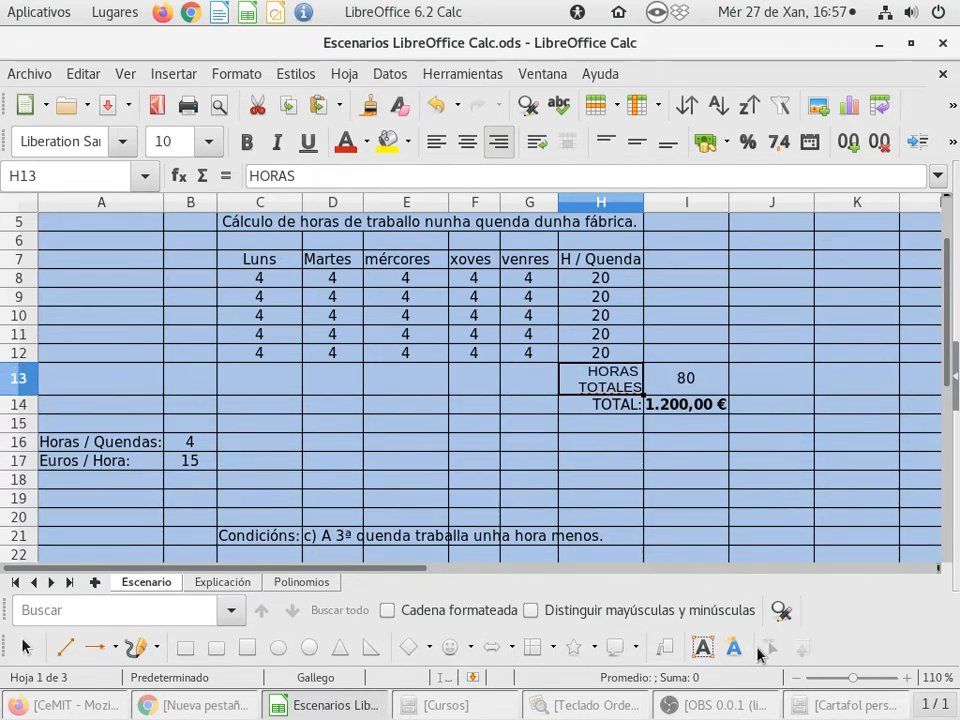
- View the keyboard reference image, then minimize it and return to the spreadsheet
left_click(612, 706)
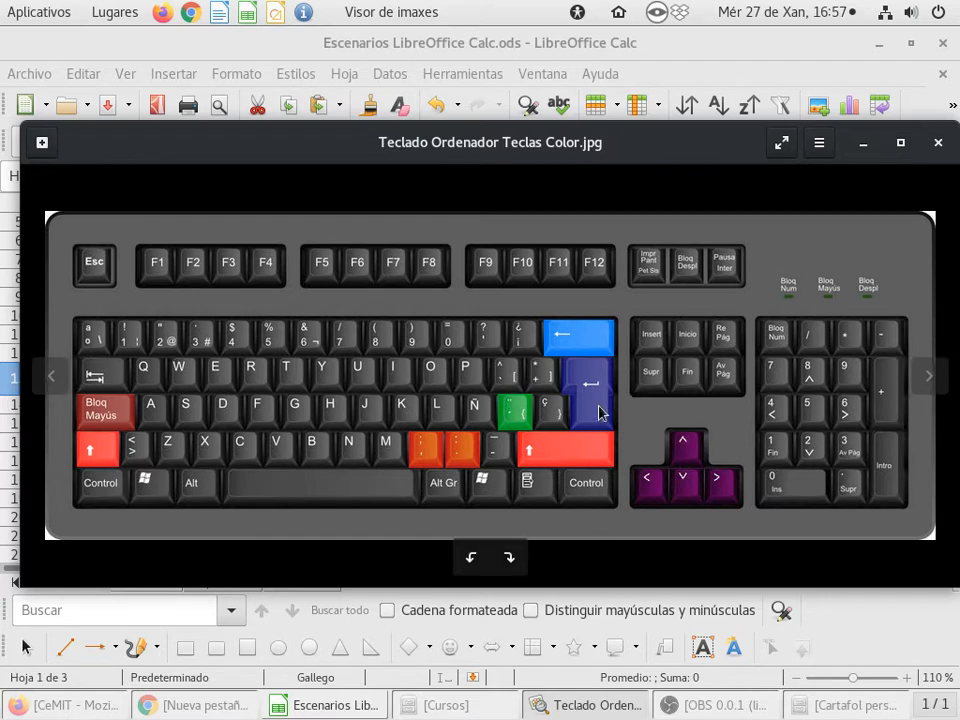
left_click(879, 43)
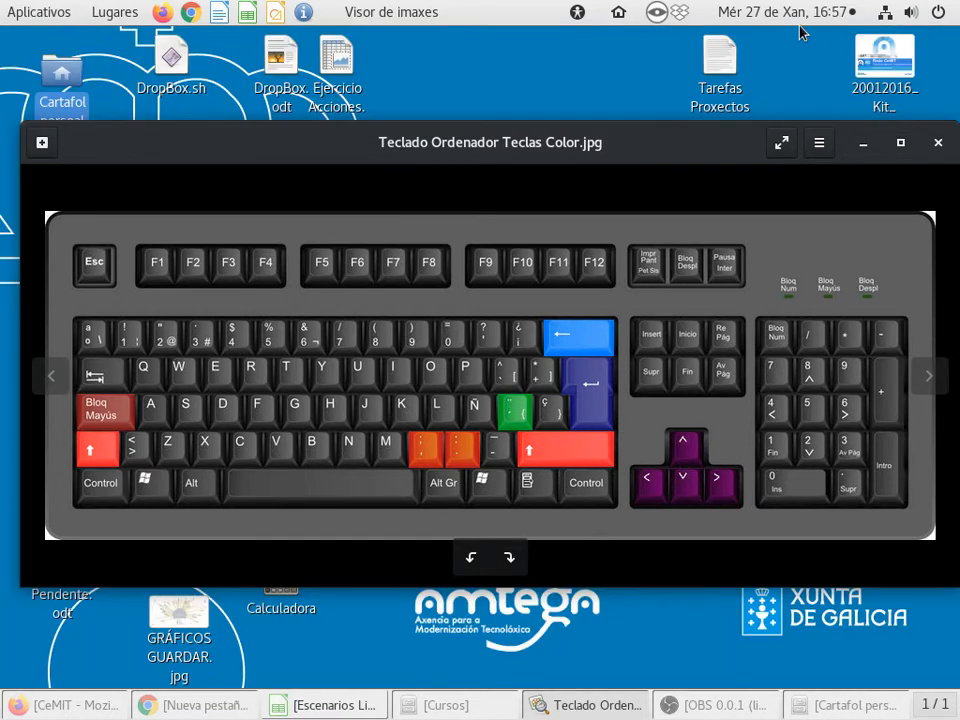
left_click(863, 143)
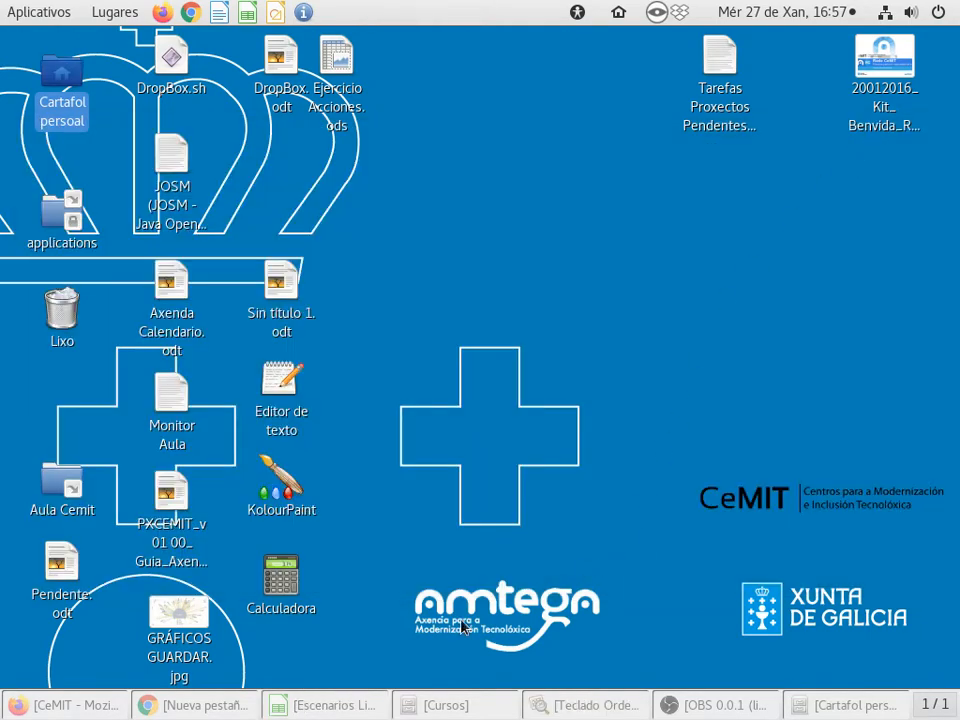
left_click(310, 704)
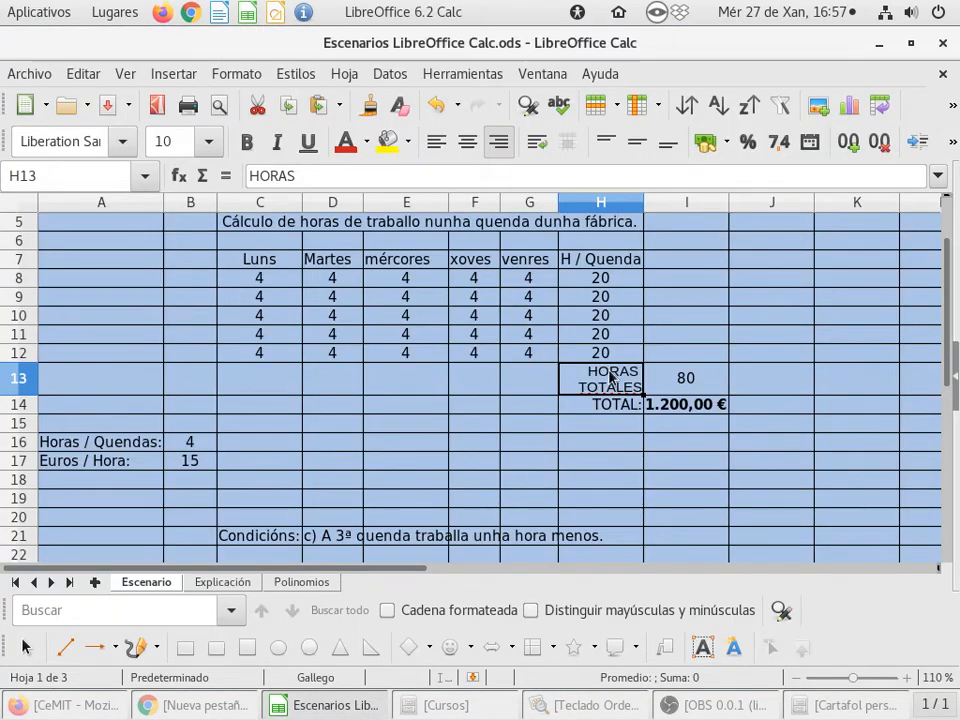
- Center the H13 label and add a colon after TOTALES
left_click(467, 143)
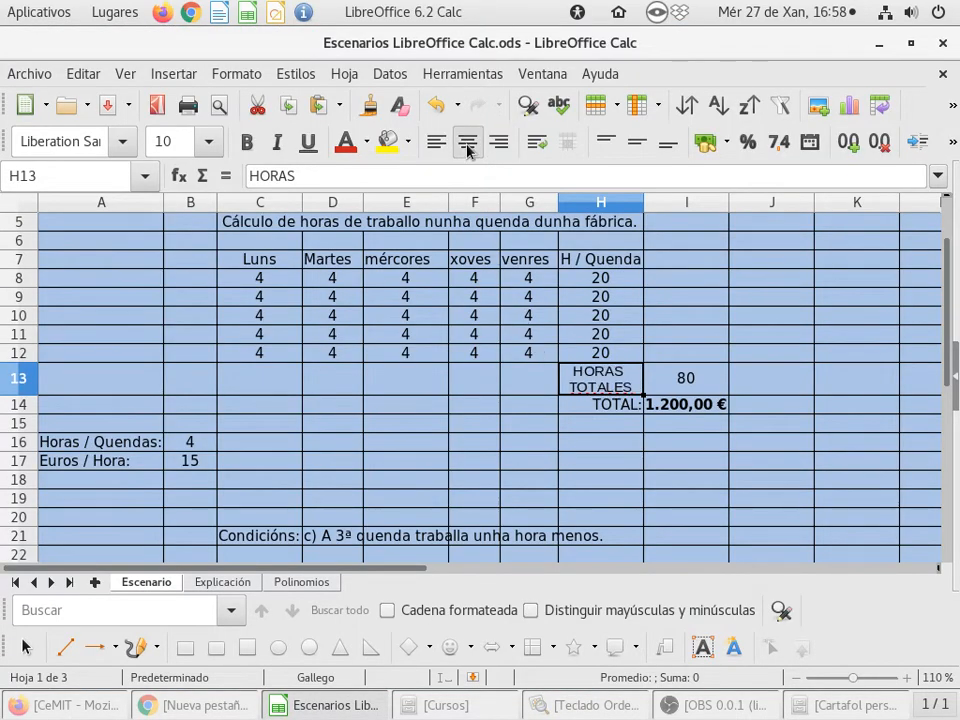
double_click(626, 390)
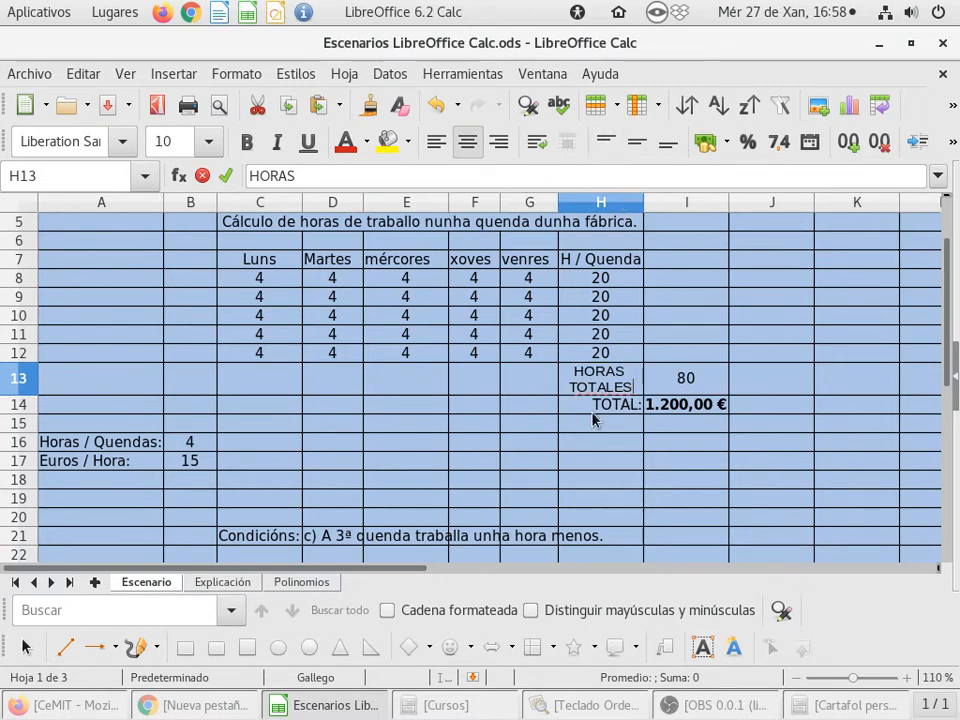
type(":")
key("Return")
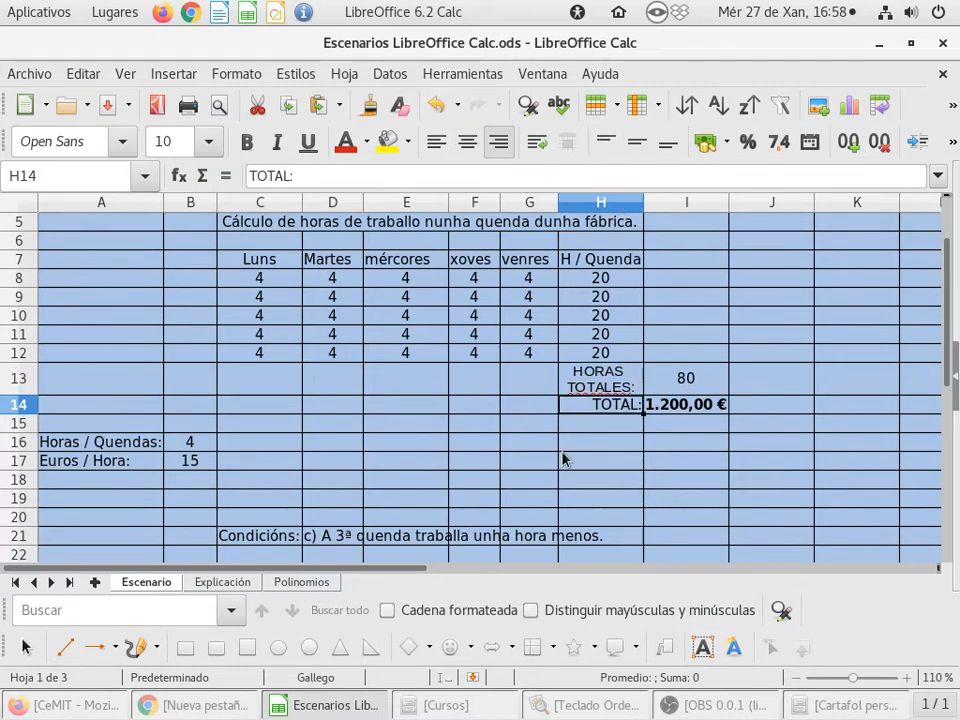
- Heighten row 13 slightly and briefly widen column D before restoring its width
left_click_drag(21, 395, 22, 398)
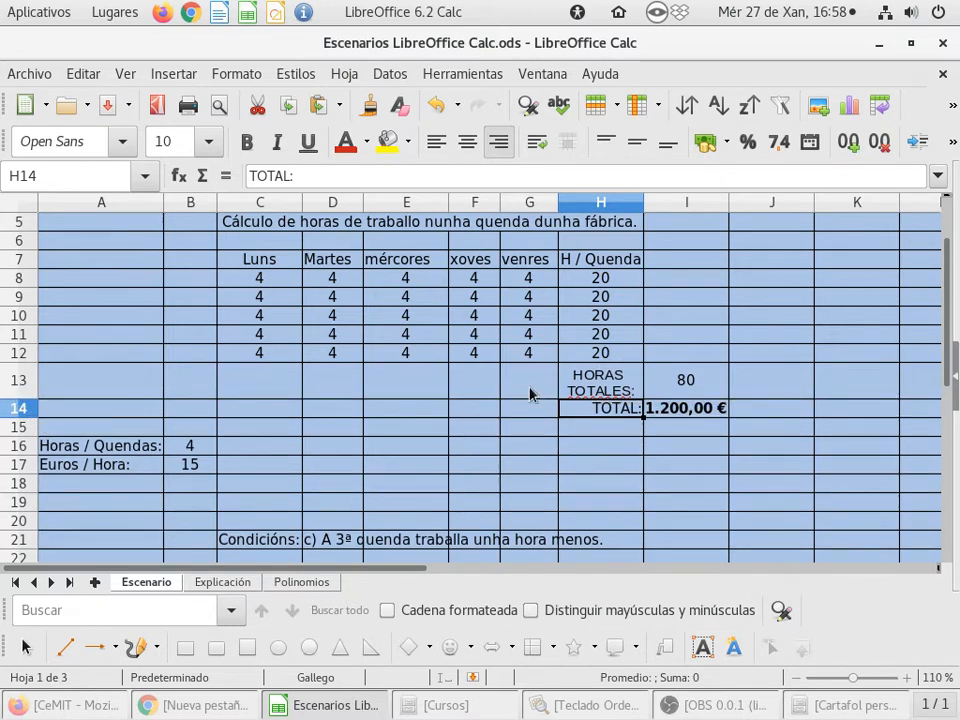
left_click(531, 392)
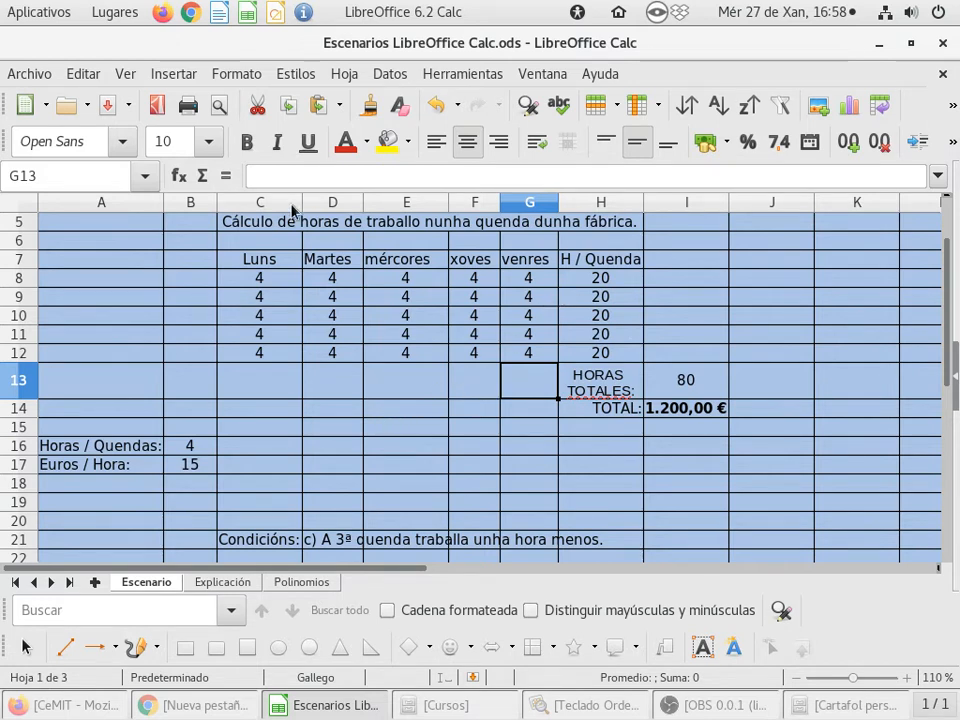
left_click_drag(363, 203, 393, 203)
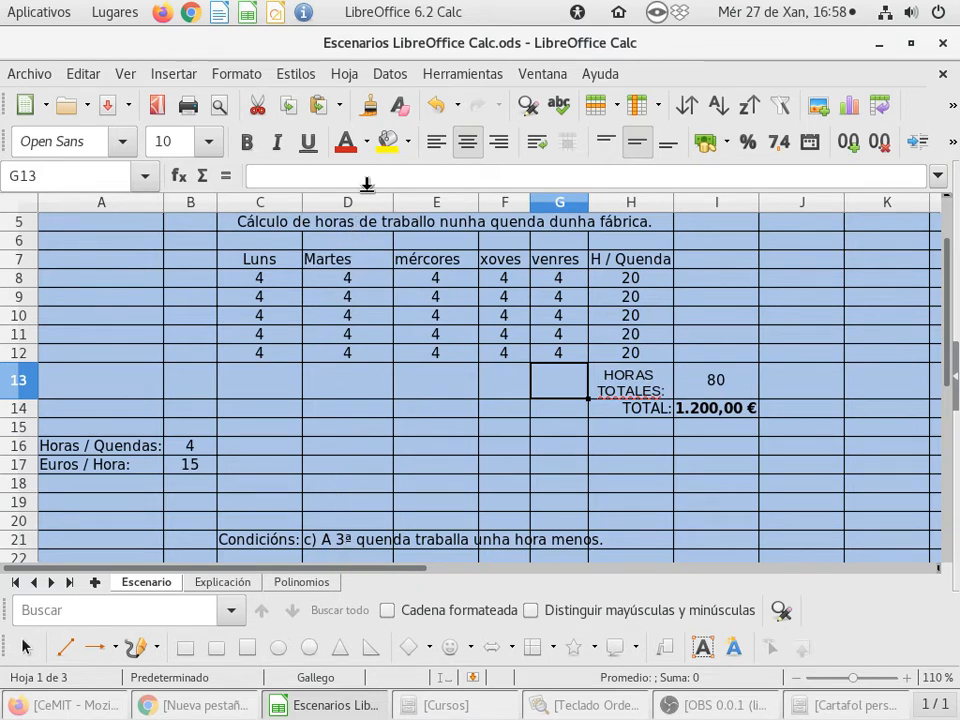
left_click_drag(393, 203, 360, 203)
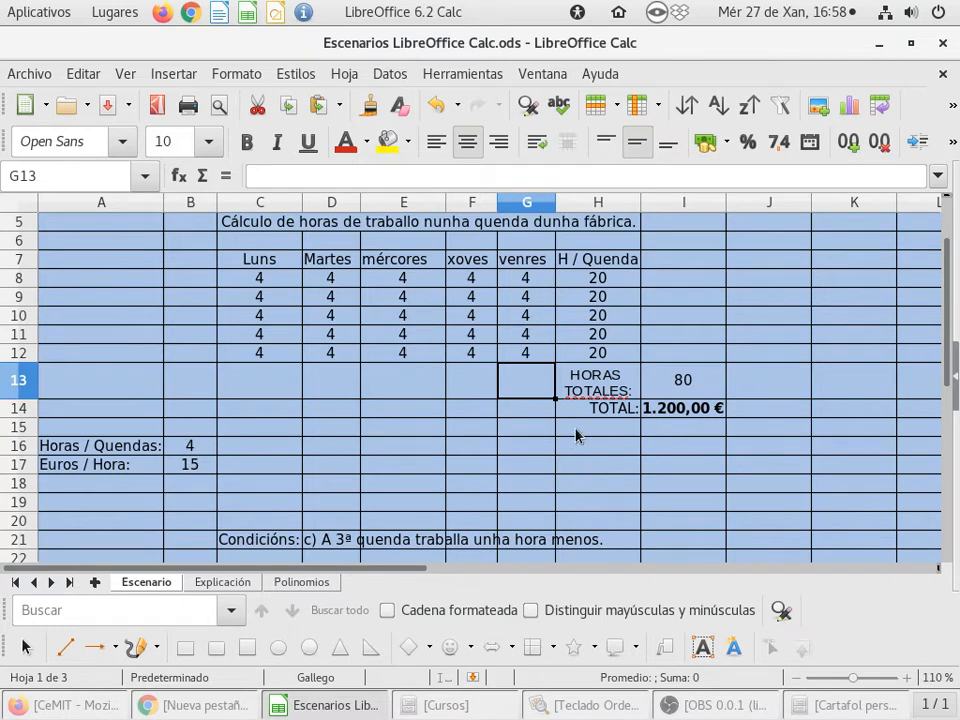
- Extend the total-hours sum in I13 to cover H8:H12
left_click(668, 380)
double_click(680, 380)
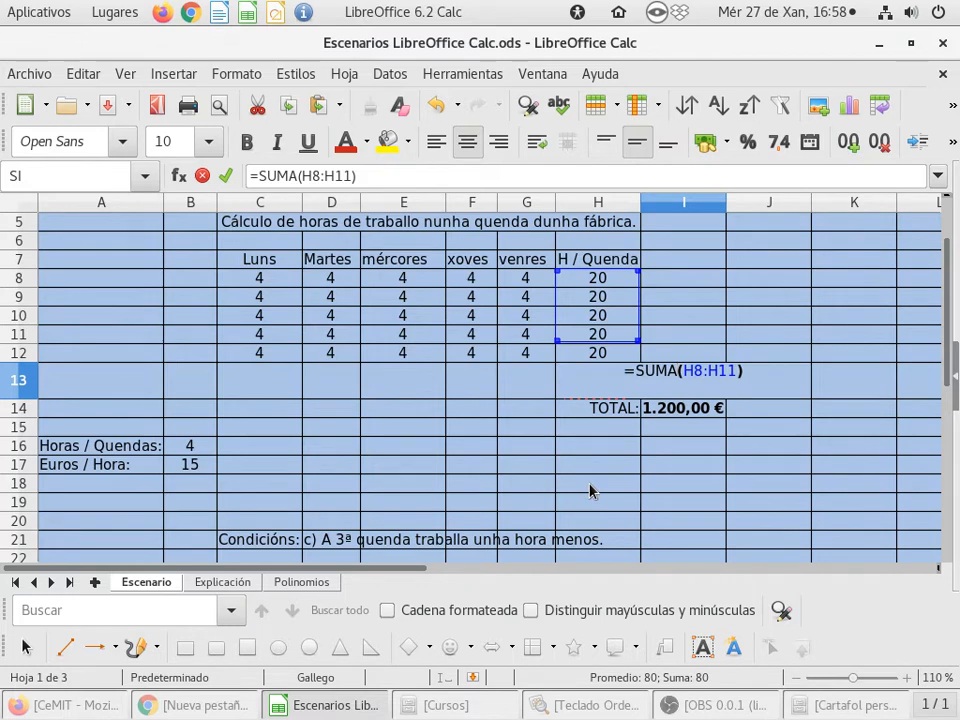
key("Return")
left_click(681, 381)
double_click(676, 388)
left_click_drag(640, 340, 637, 353)
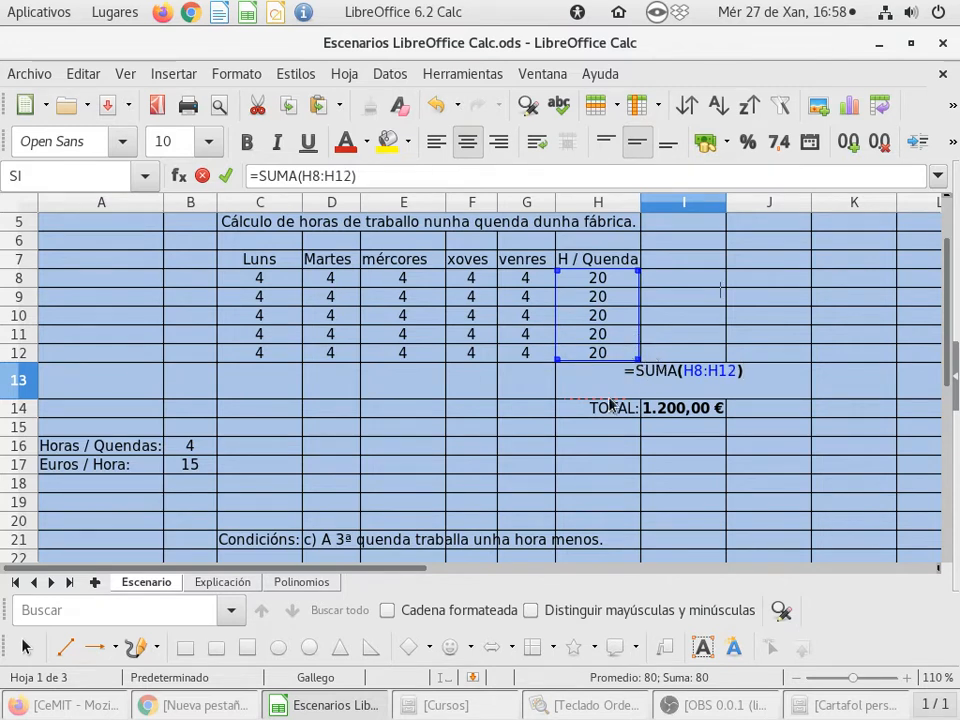
key("Return")
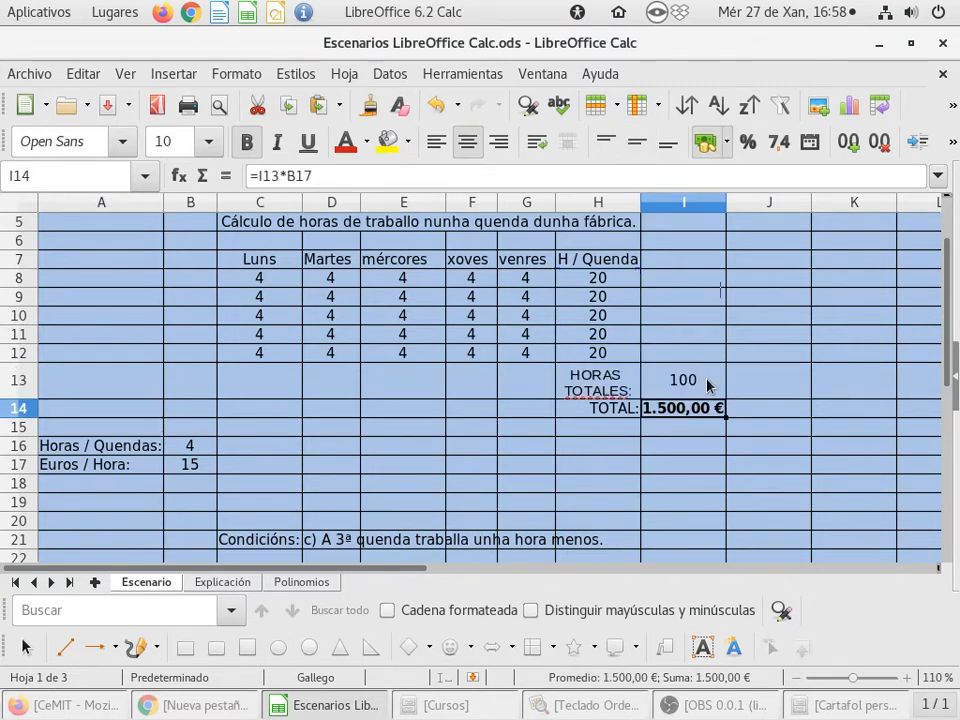
left_click(436, 105)
left_click(478, 105)
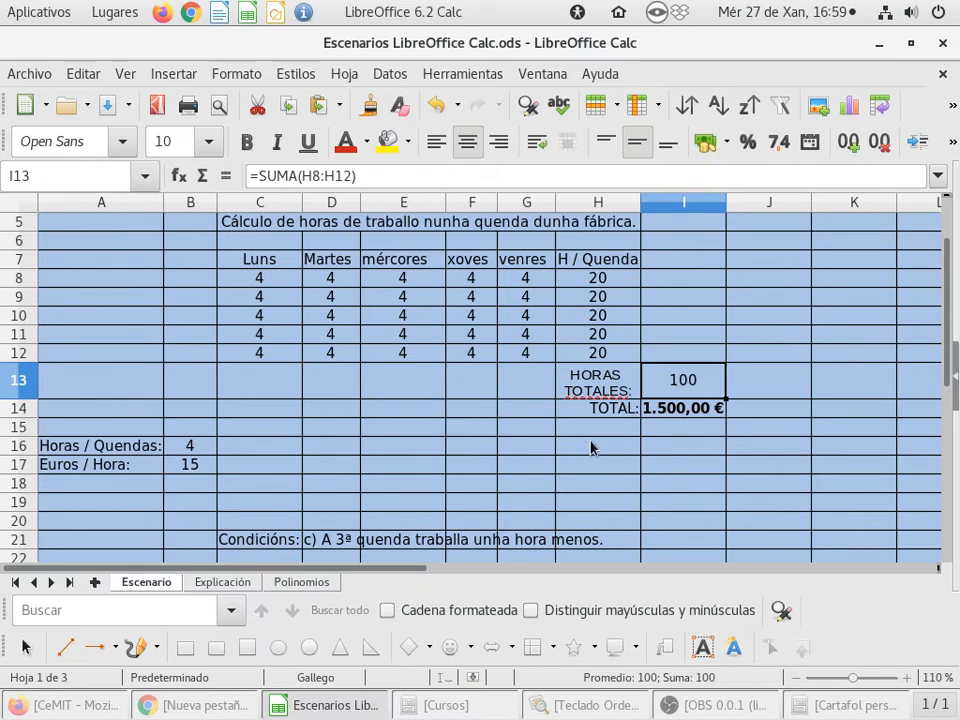
left_click(600, 382)
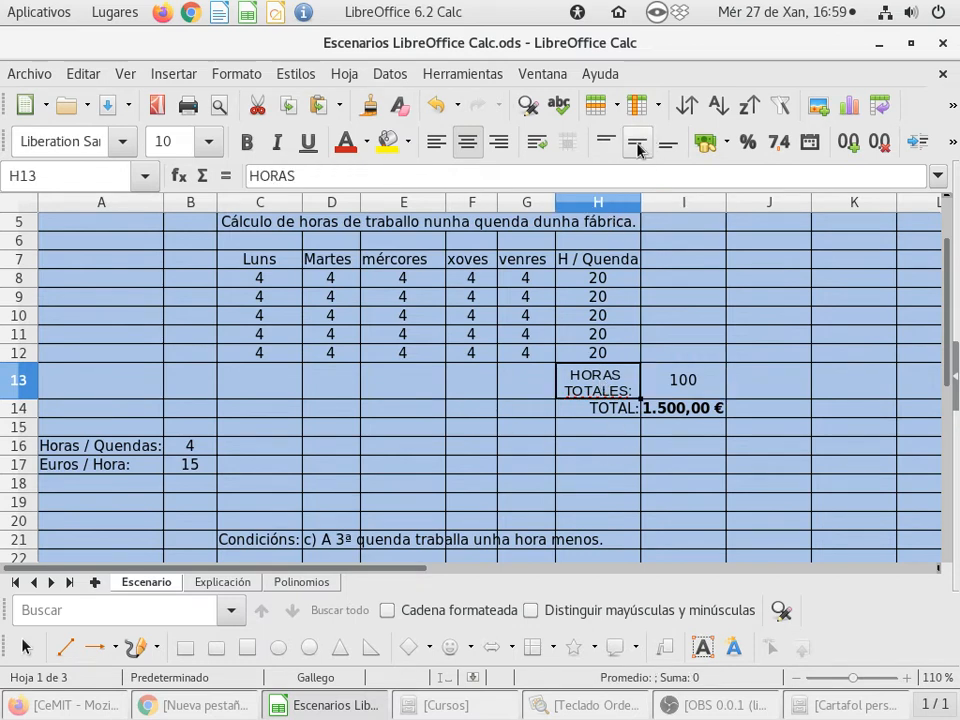
left_click(586, 450)
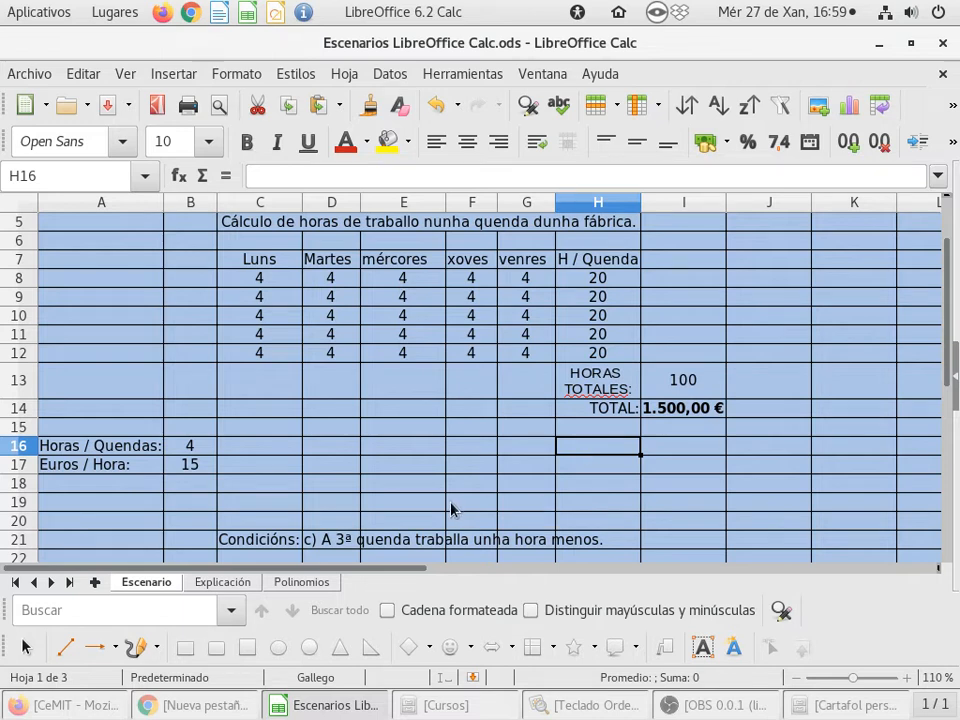
- Enlarge row 21 so all three conditions are displayed
key("Down")
key("Down")
key("Down")
key("Down")
key("Down")
key("Down")
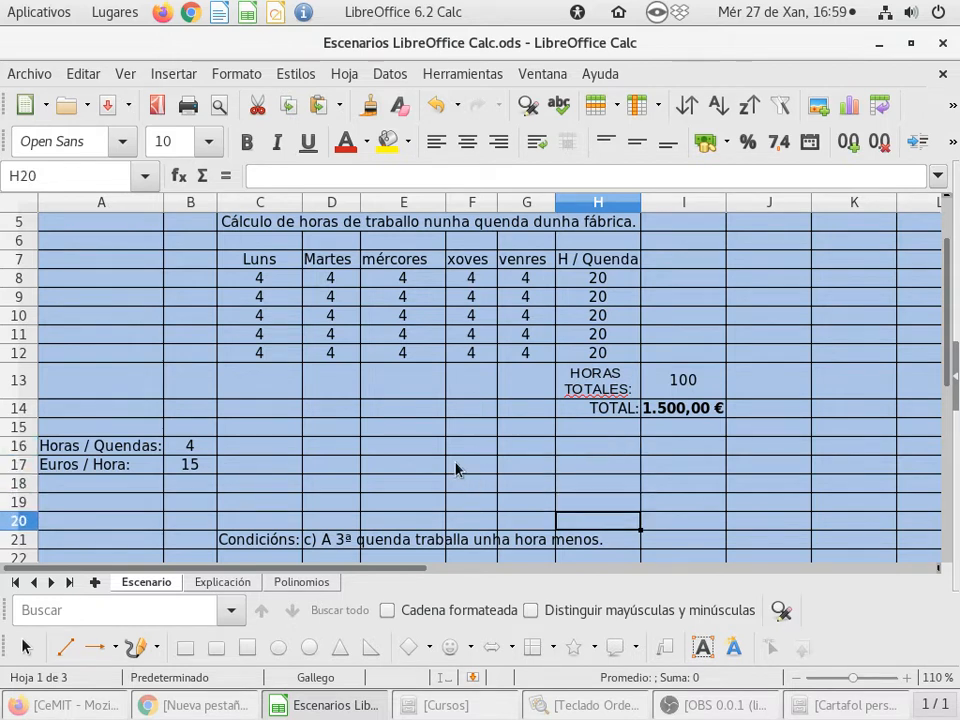
key("Down")
key("Down")
key("Down")
key("Down")
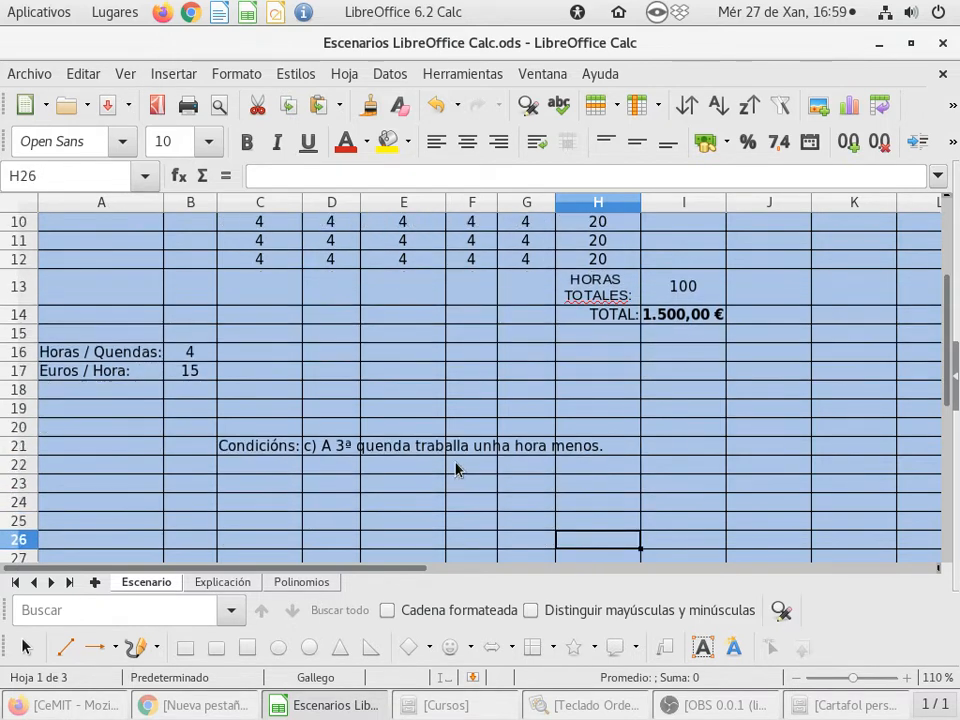
left_click_drag(21, 455, 19, 490)
scroll(64, 481, "up", 1)
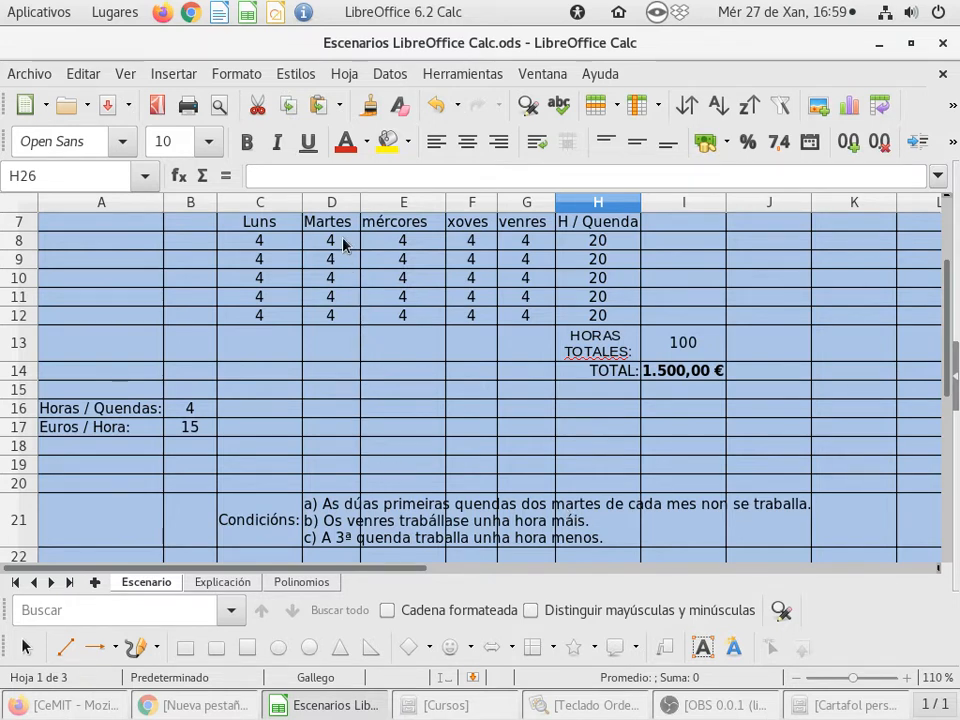
- Clear Tuesday's hours for the first two shifts in D8:D9
left_click_drag(343, 248, 343, 266)
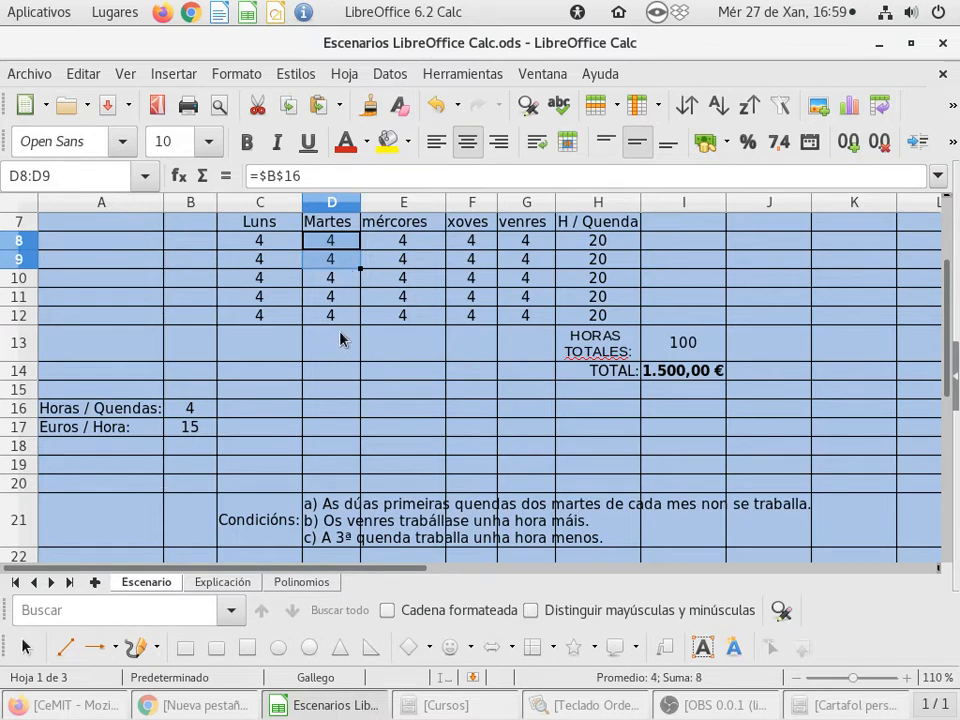
key("Delete")
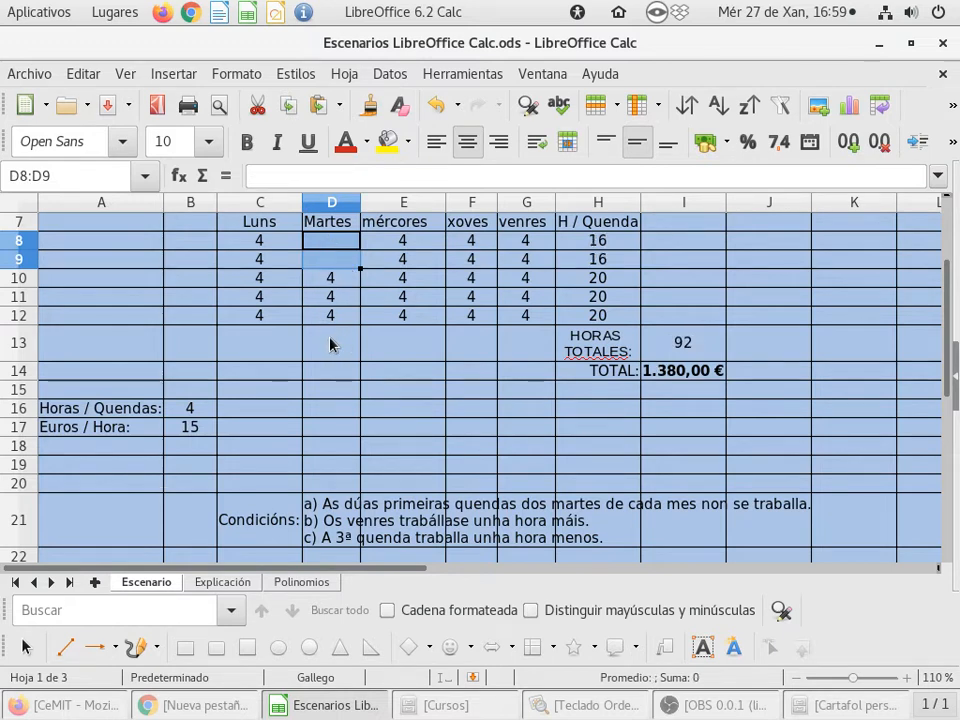
left_click(333, 345)
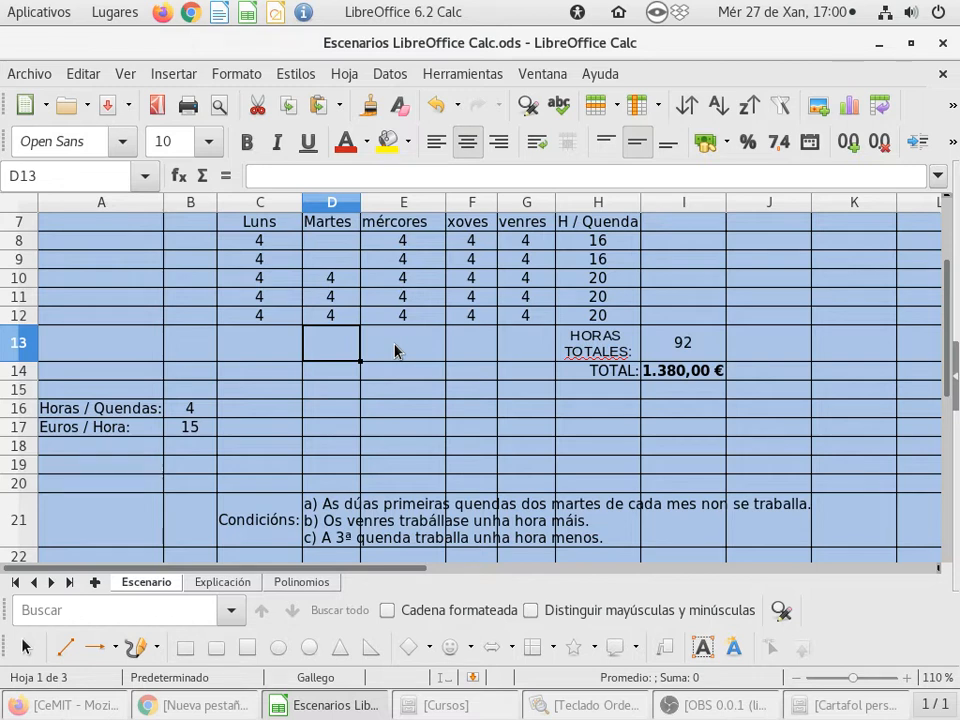
- Set Friday's formula in G8 to =$B$16+1 and fill it down to G12
left_click(546, 246)
double_click(546, 246)
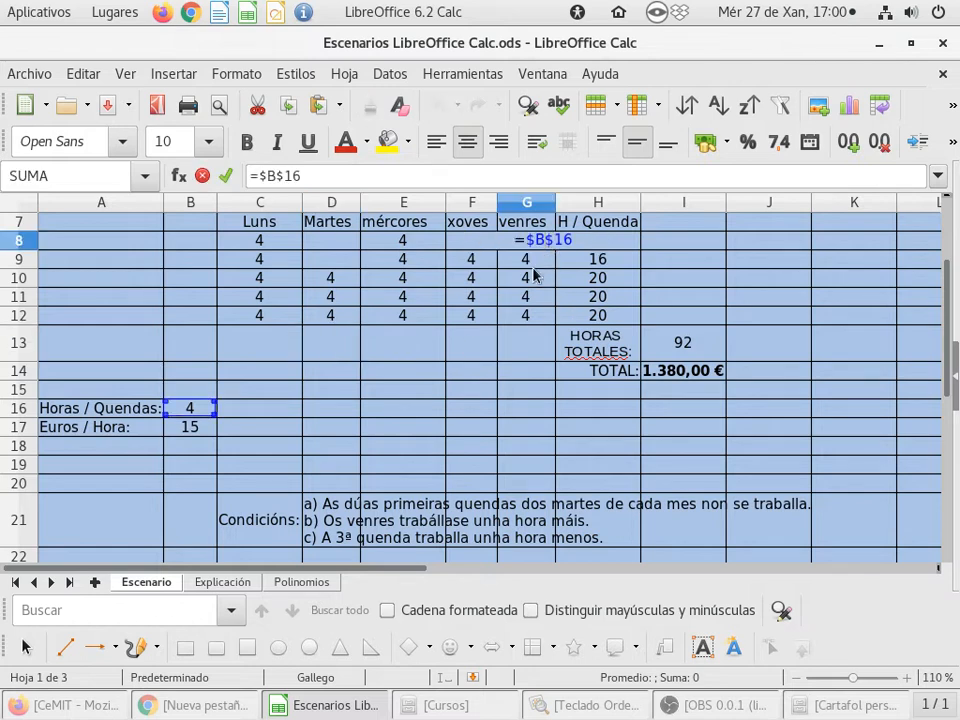
key("End")
type("+1")
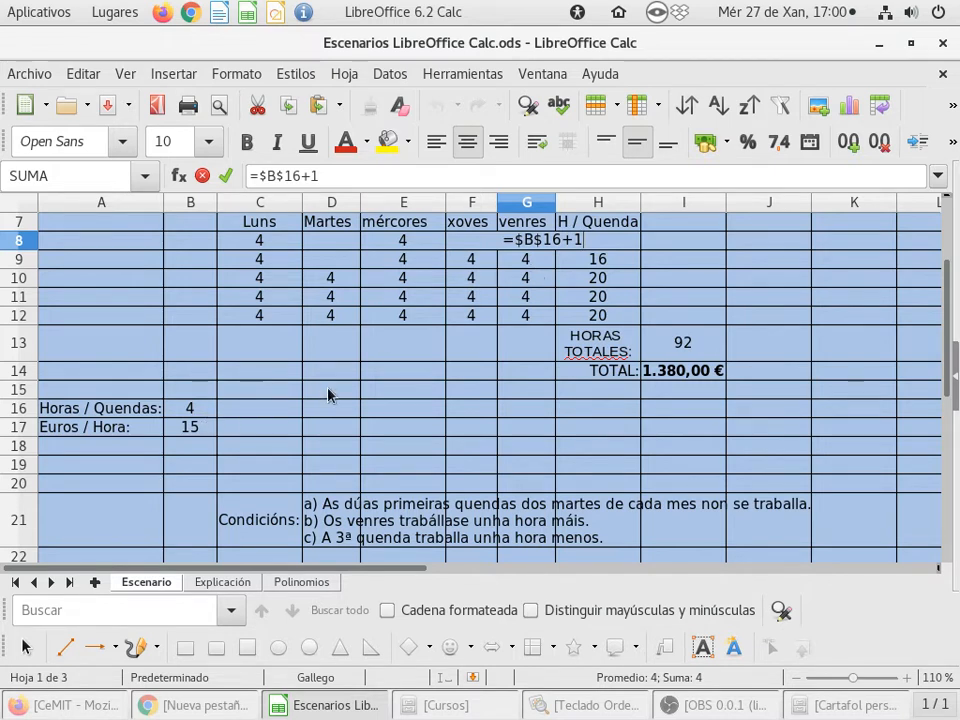
key("Return")
left_click(537, 243)
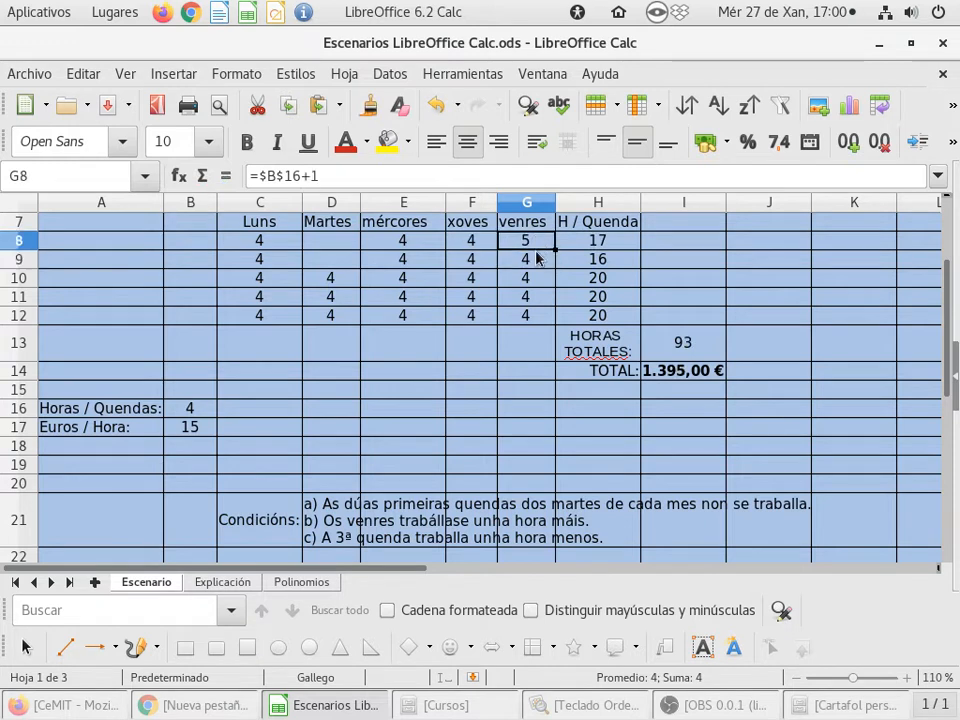
left_click_drag(554, 250, 554, 325)
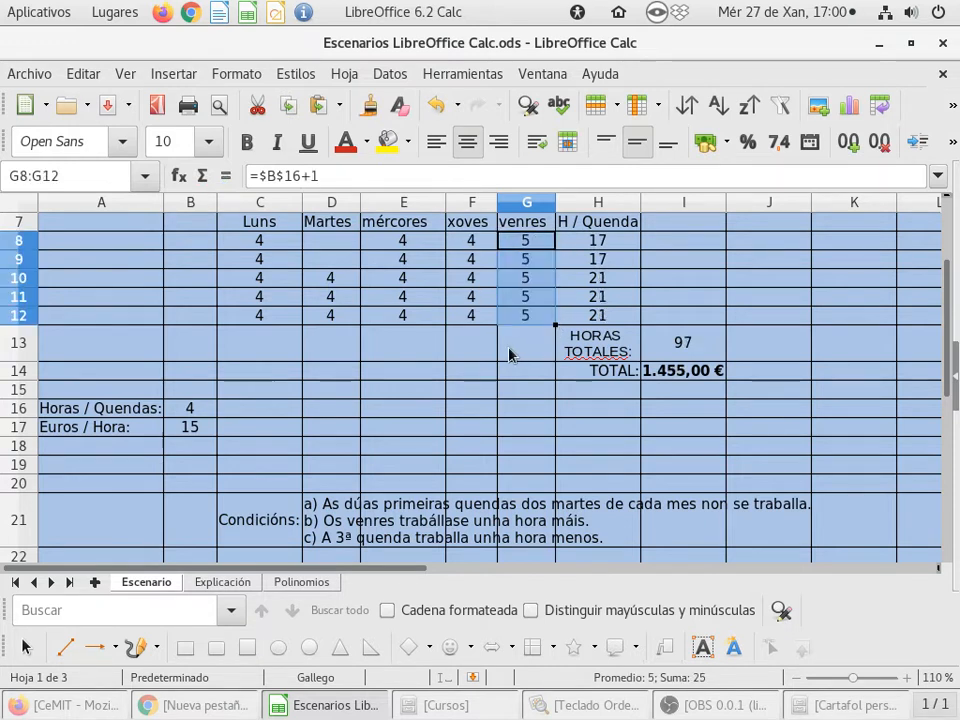
left_click(522, 344)
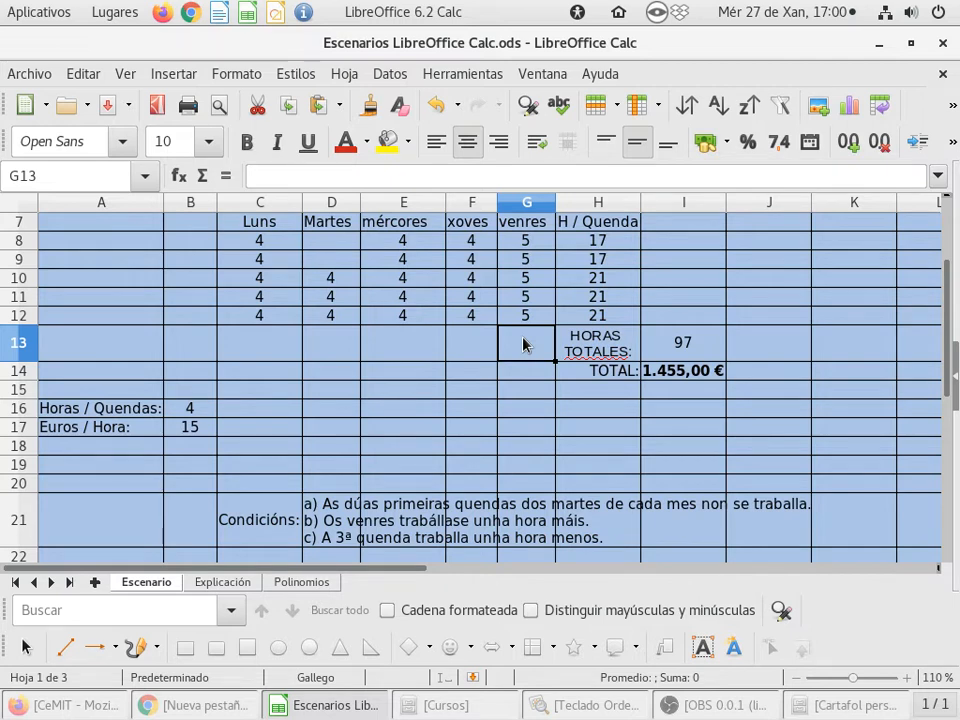
- Set C10 to =$B$16-1 for the third shift and fill it across to F10
left_click(262, 281)
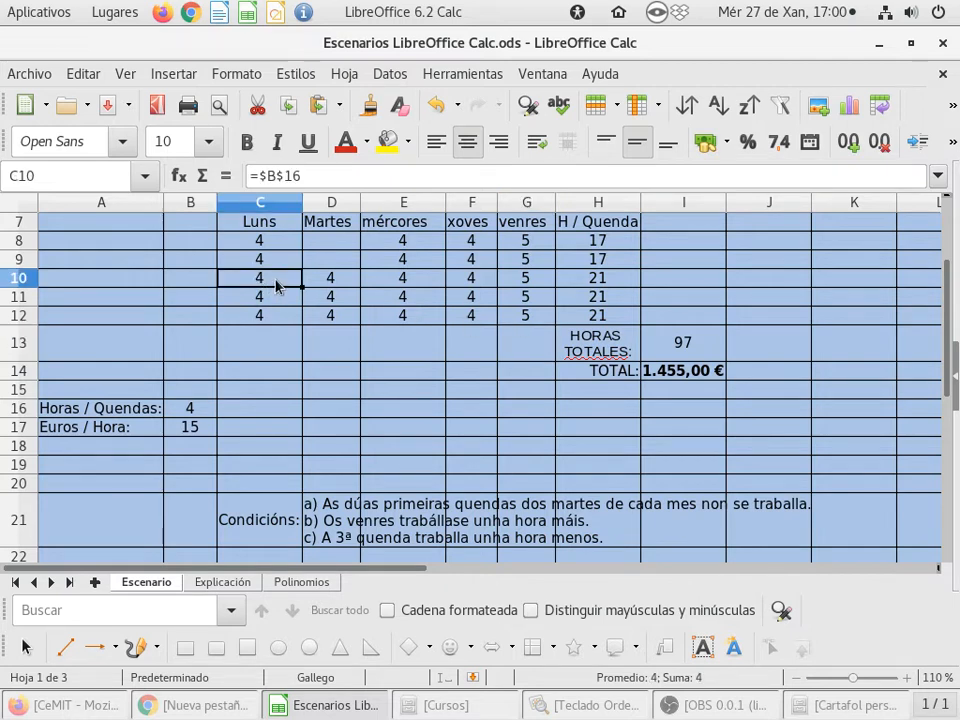
key("F2")
type("-")
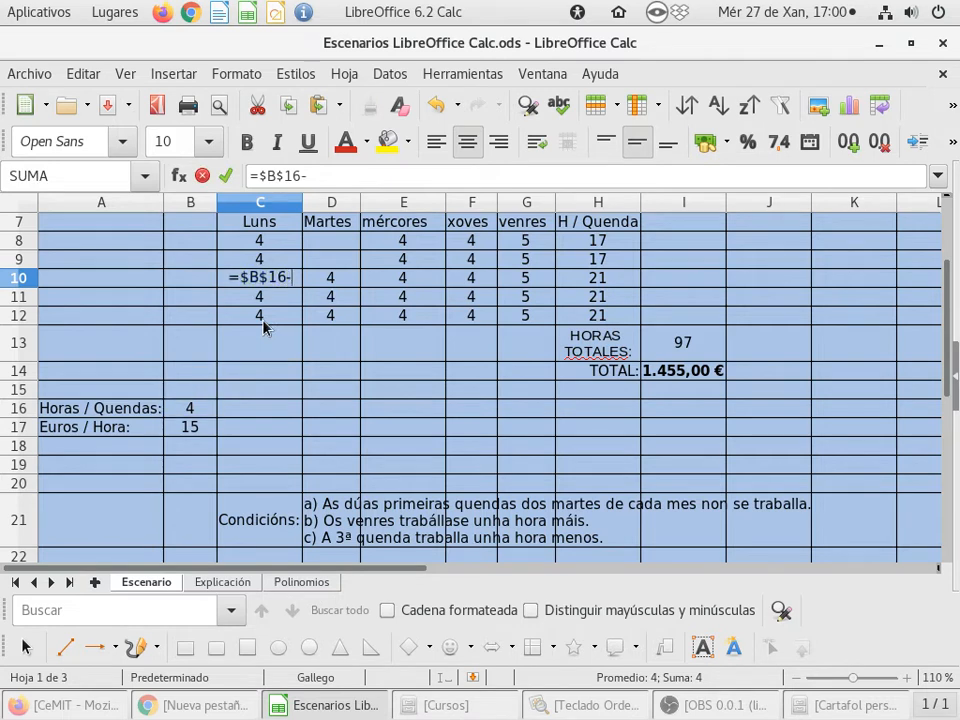
type("1")
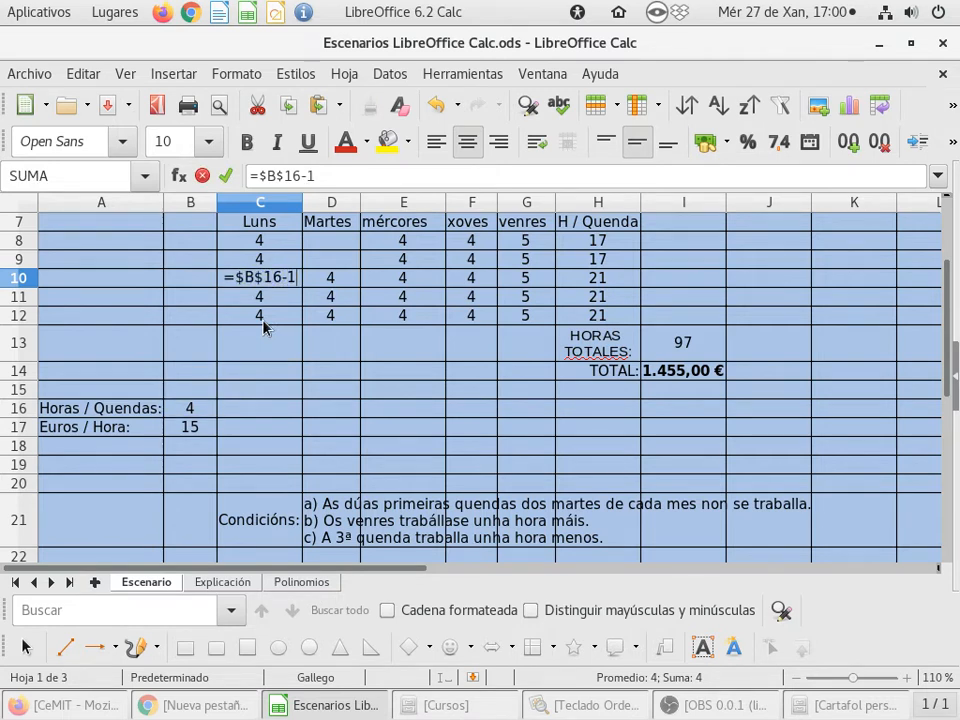
key("Return")
key("Up")
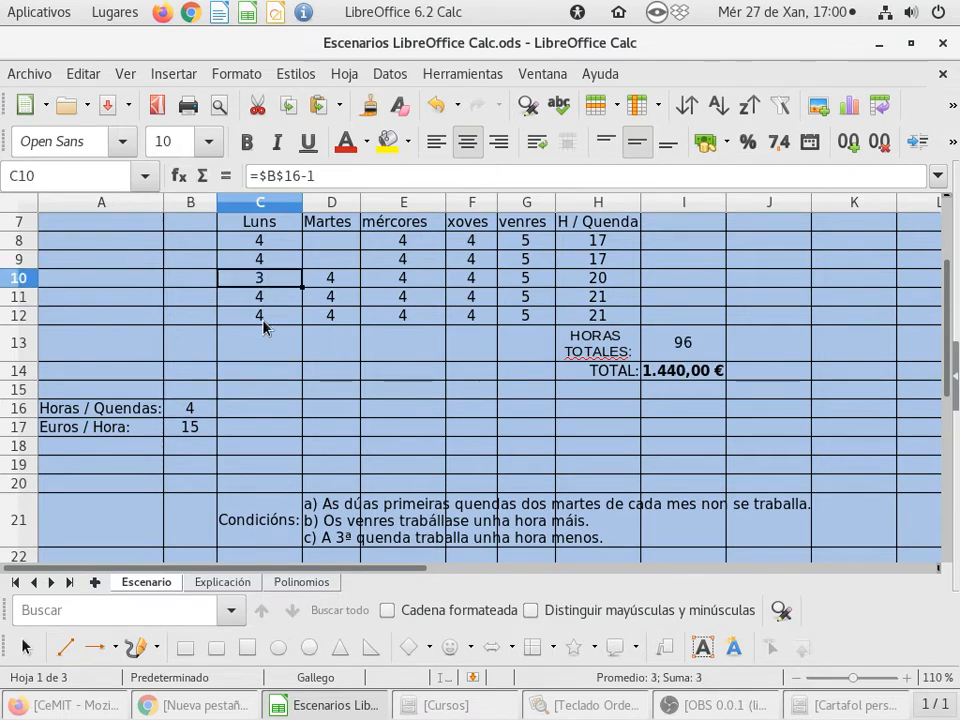
left_click_drag(302, 289, 489, 281)
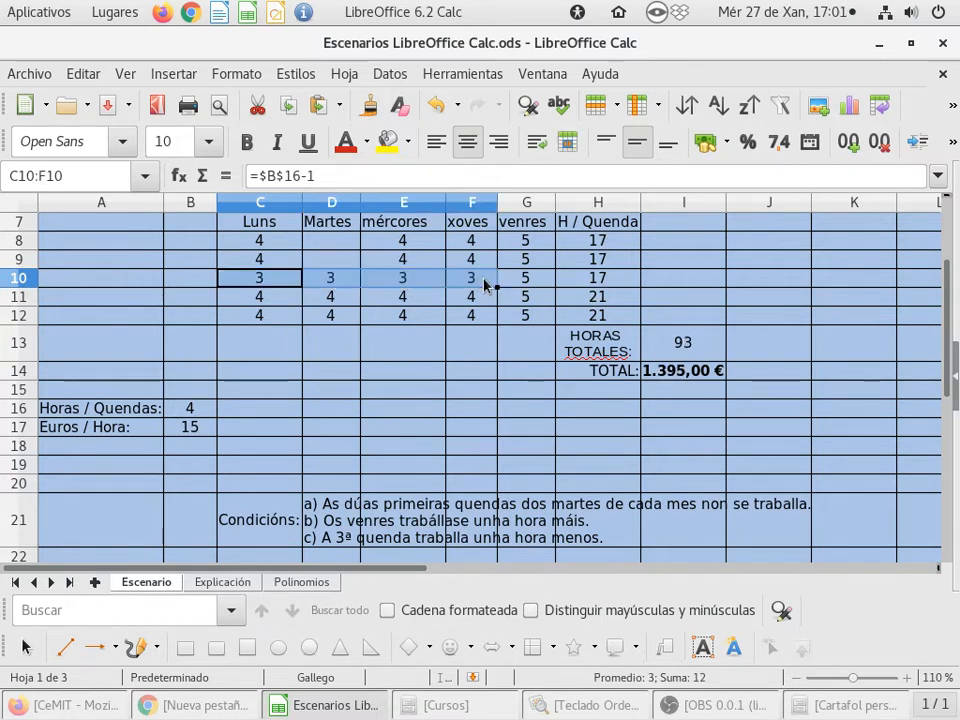
left_click(540, 282)
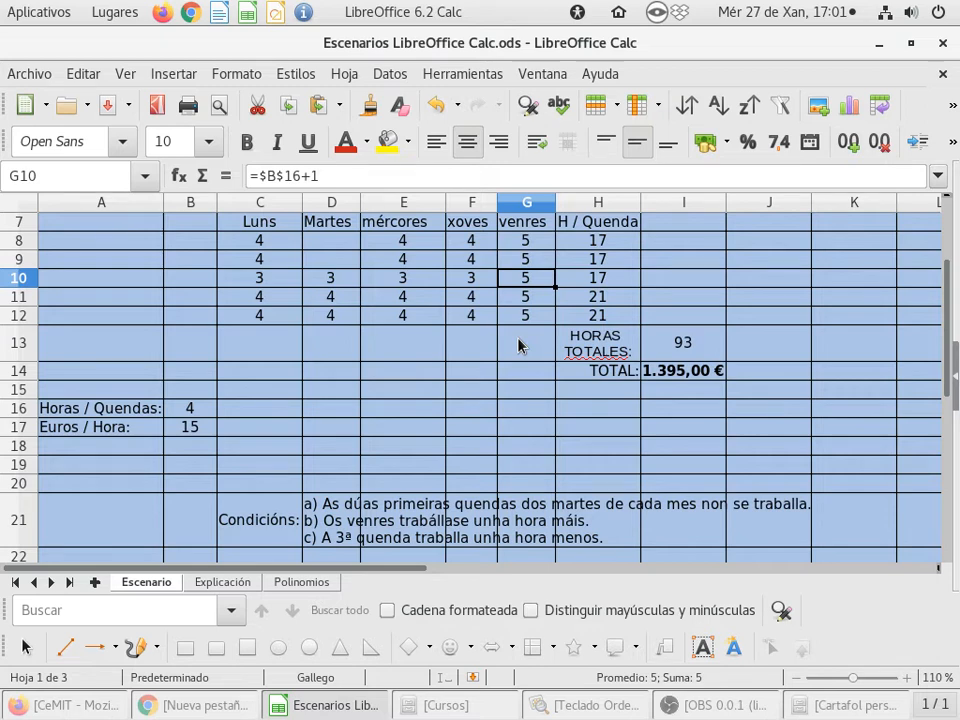
- Change the Friday third-shift formula in G10 to =$B$16
double_click(540, 287)
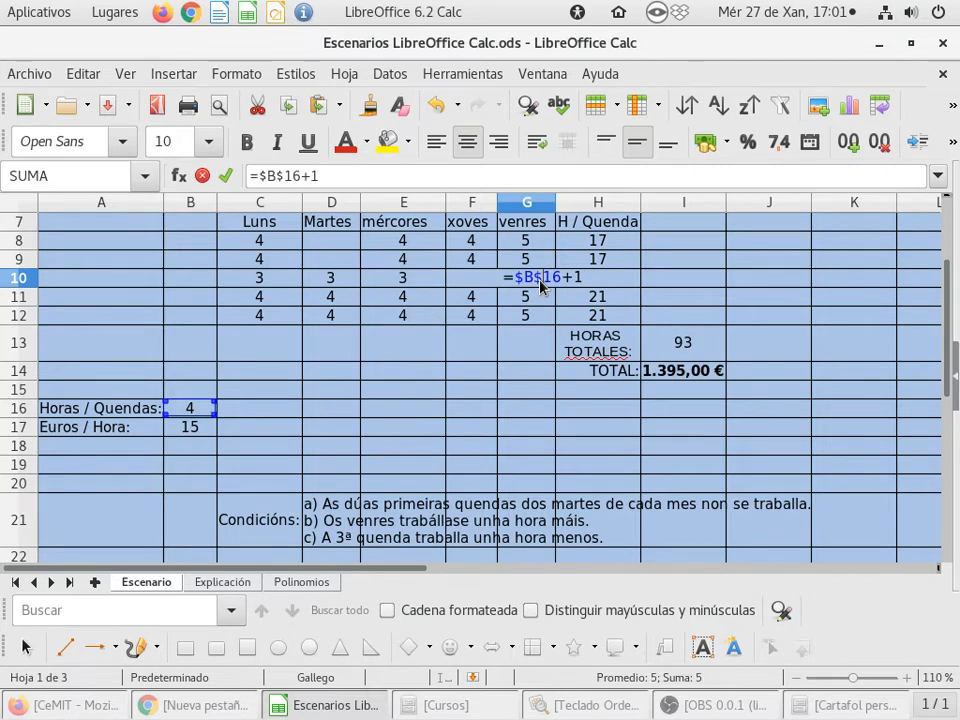
key("End")
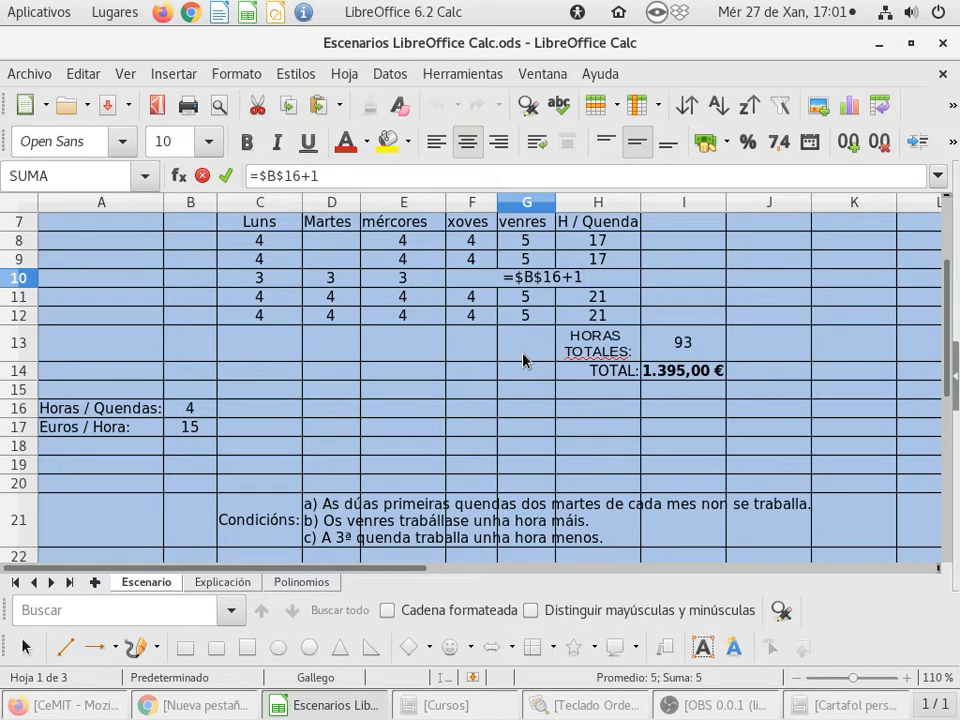
key("BackSpace")
key("BackSpace")
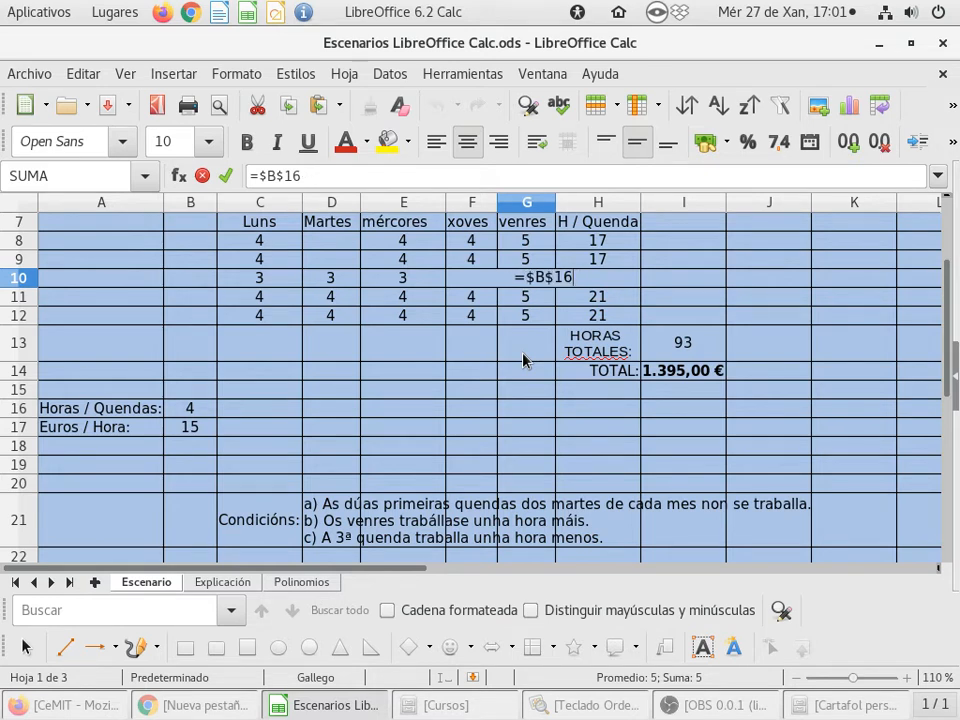
key("Return")
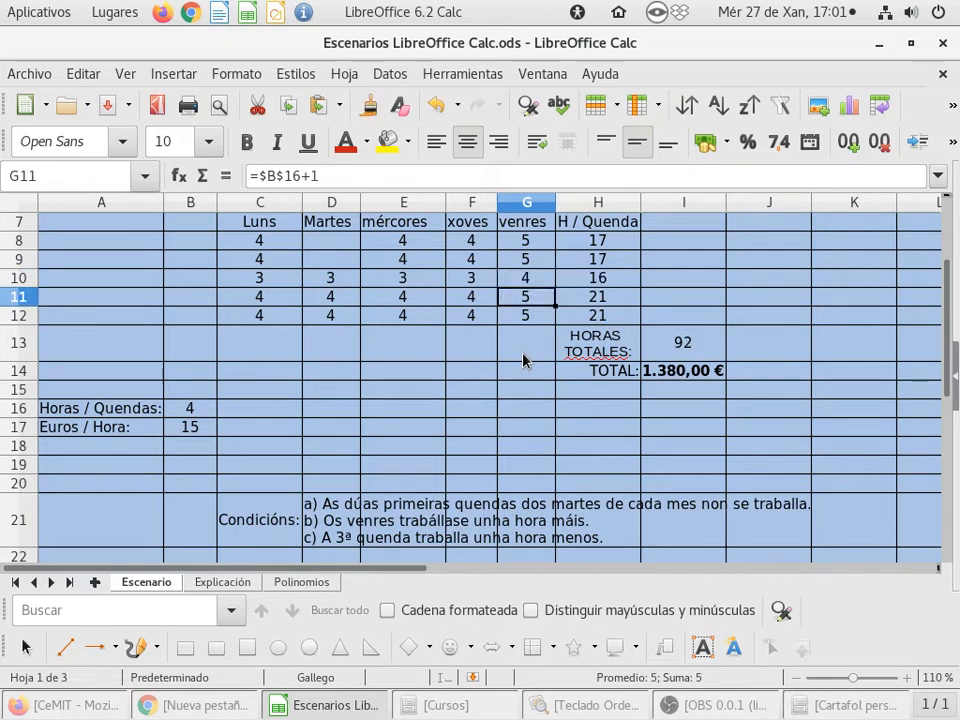
key("Up")
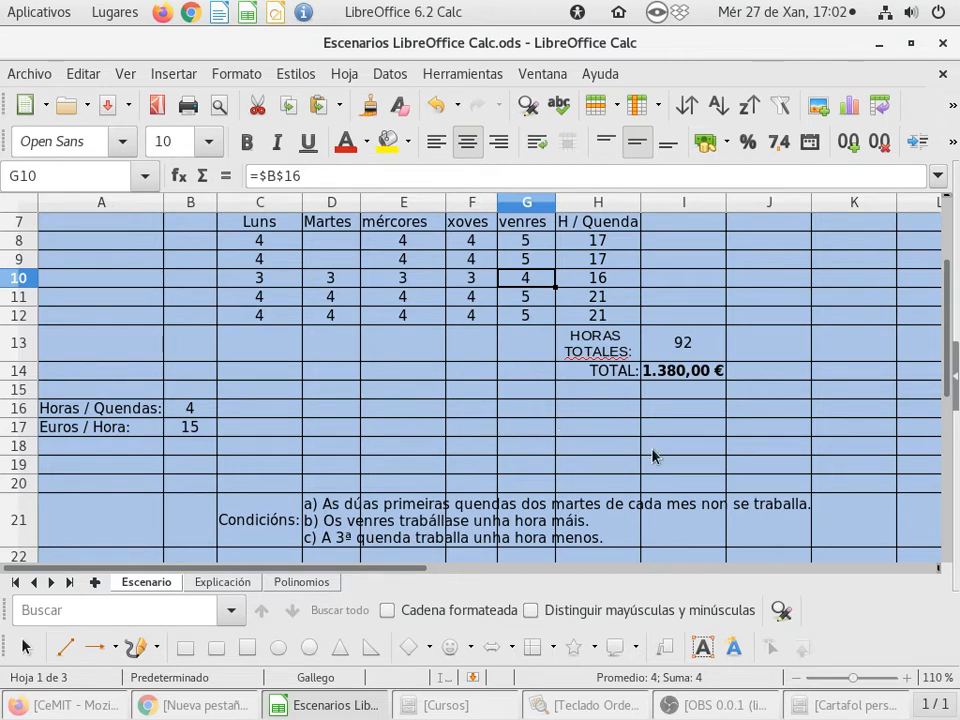
- Inspect the formulas in the total hours and total cost cells
double_click(707, 343)
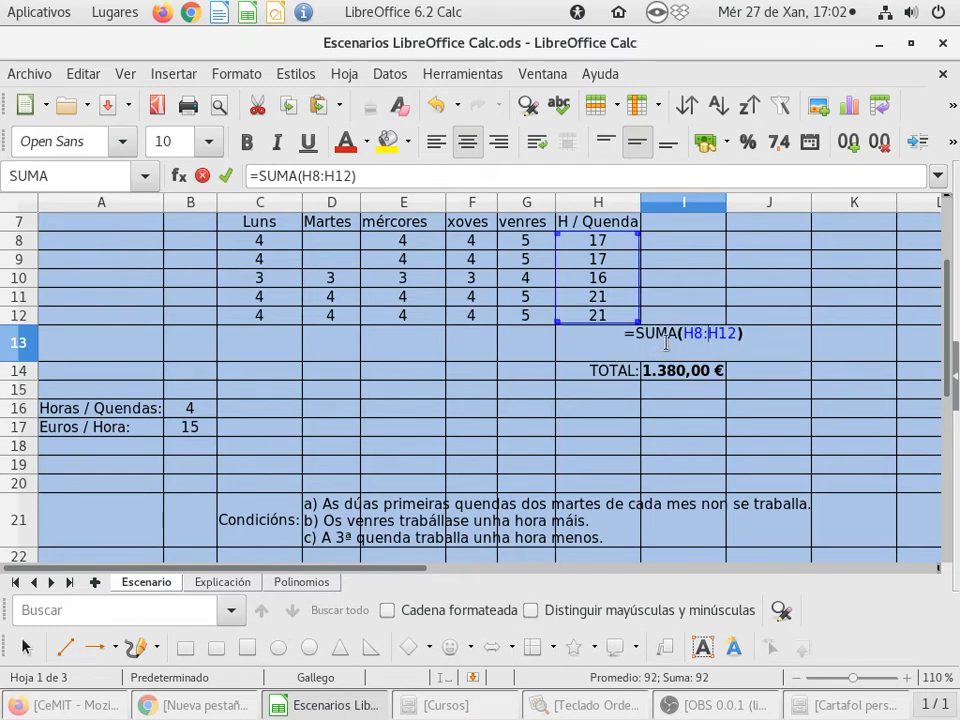
key("Return")
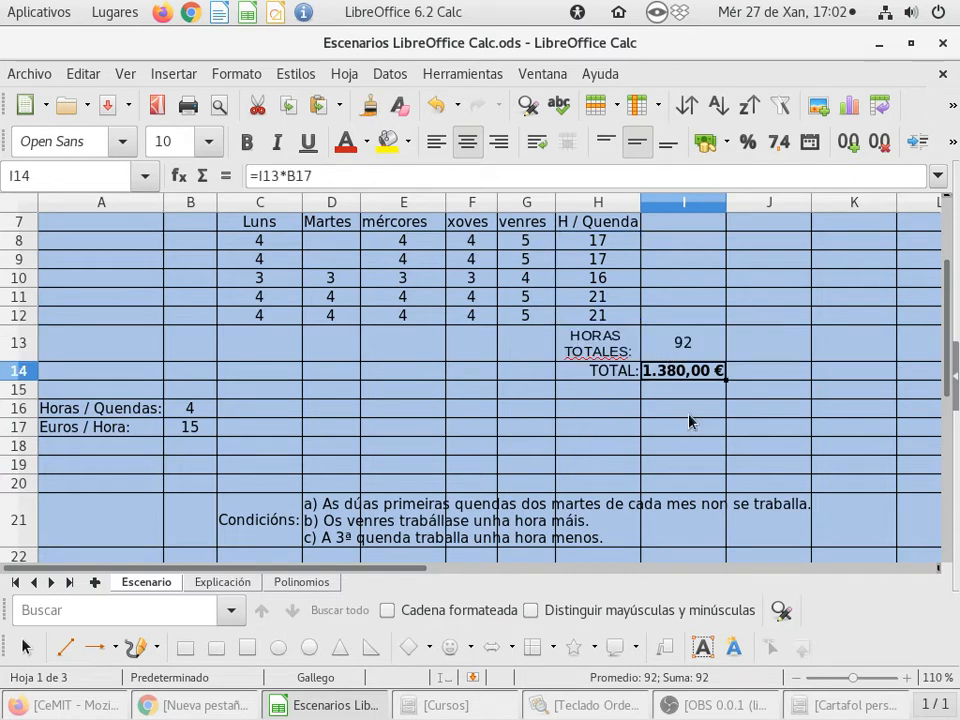
double_click(688, 378)
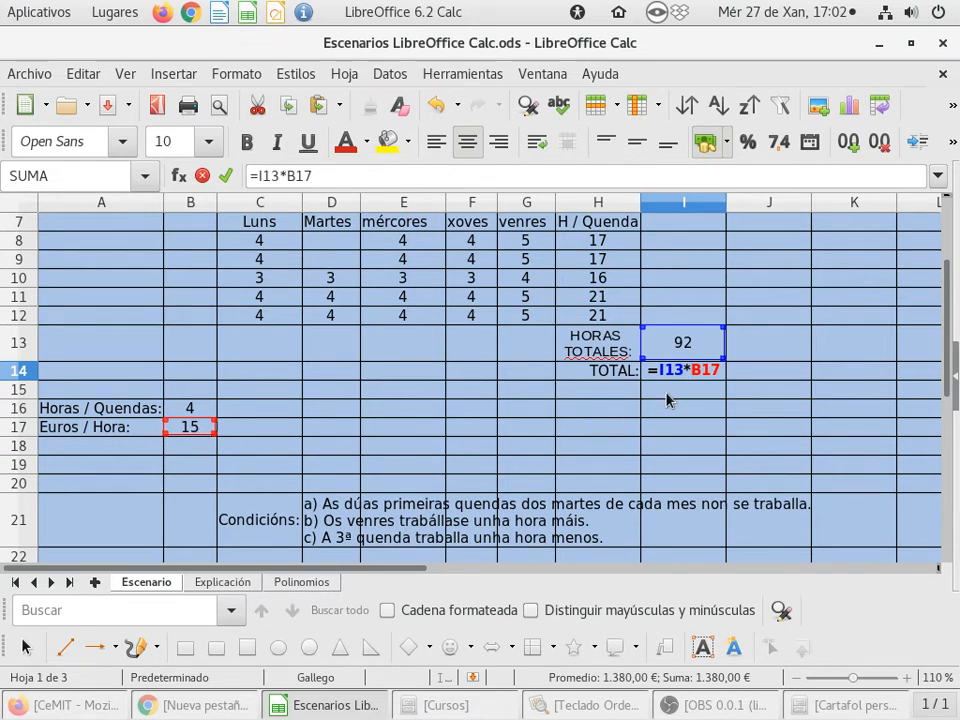
key("Return")
key("Up")
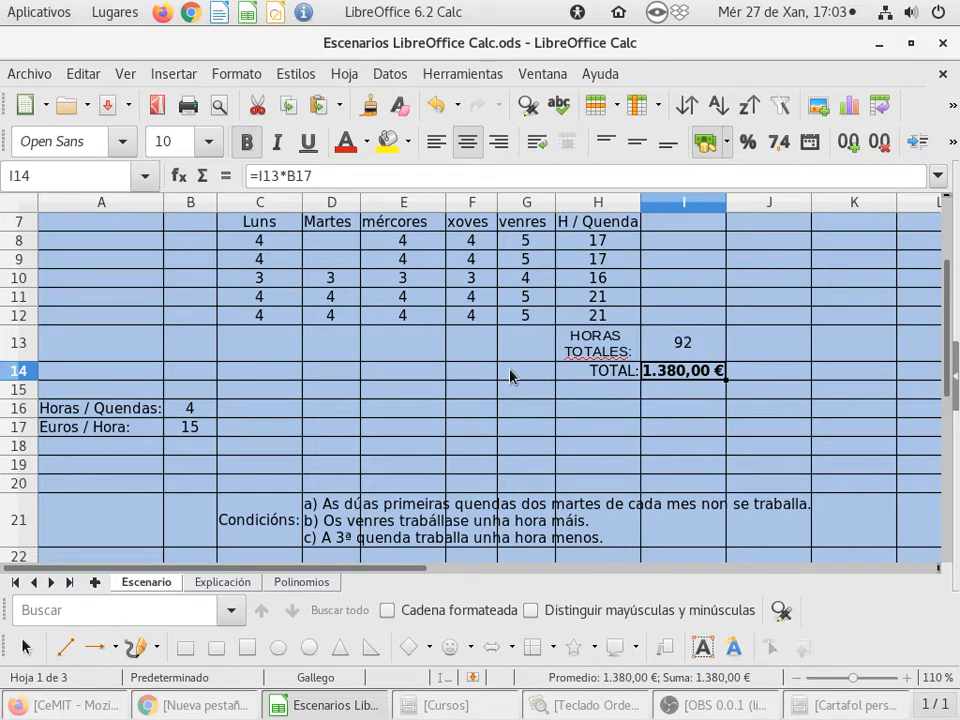
key("Down")
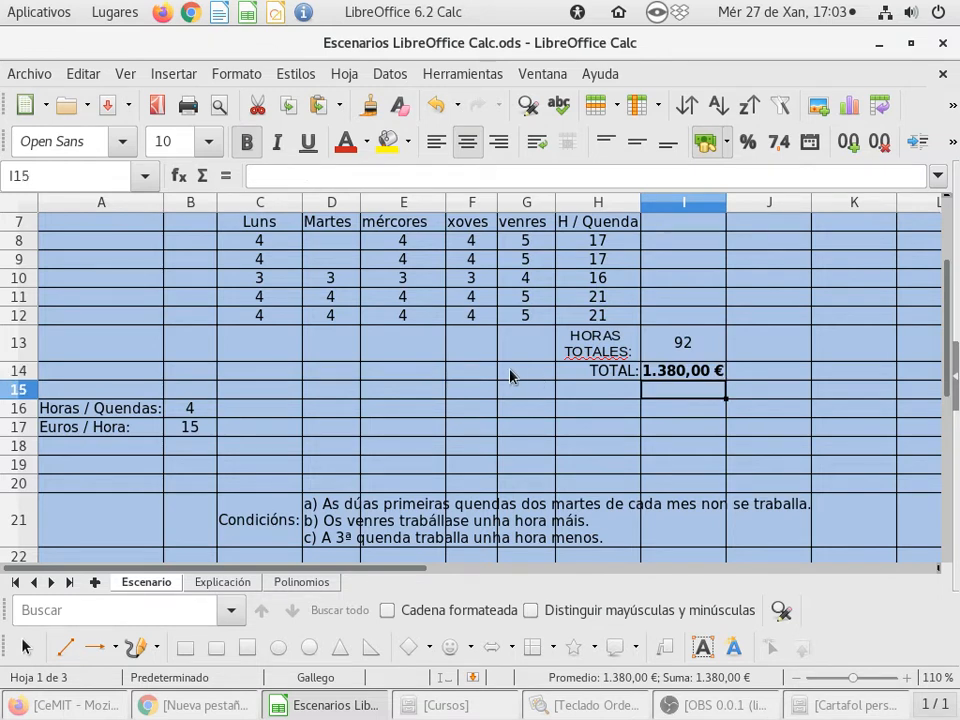
key("Up")
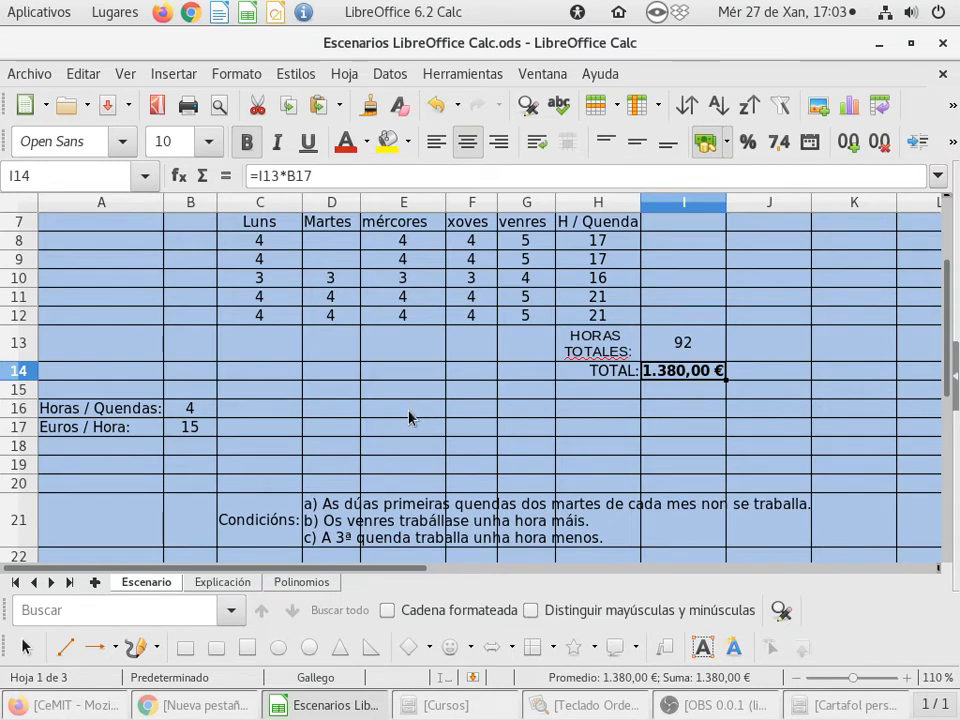
scroll(409, 417, "up", 1)
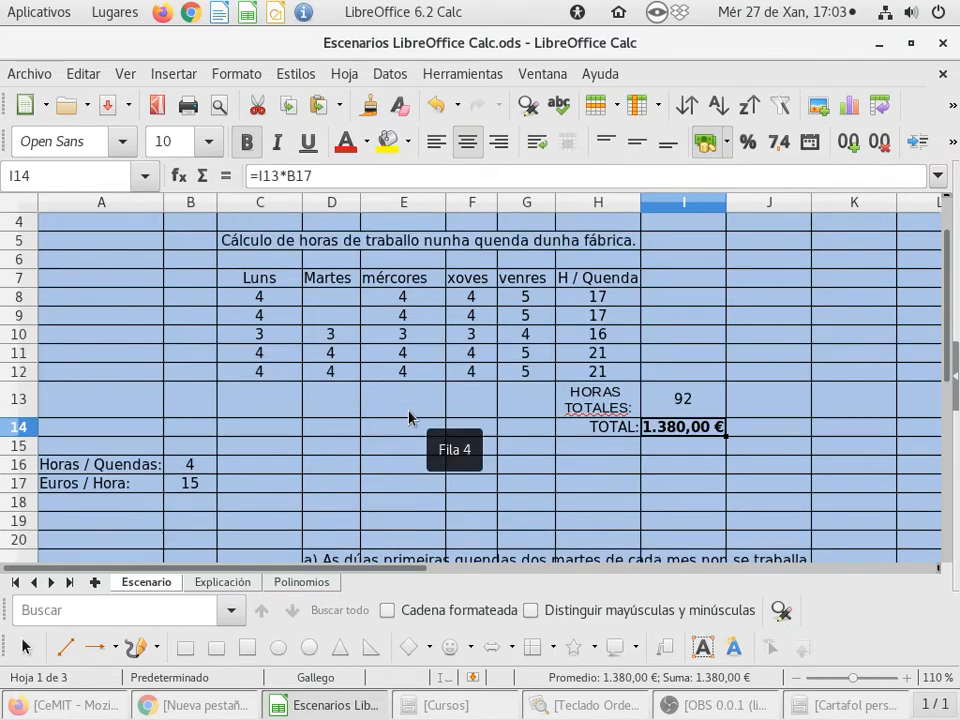
scroll(409, 417, "down", 1)
- Delete an empty row between the euros-per-hour row and the conditions text
key("Up")
key("Up")
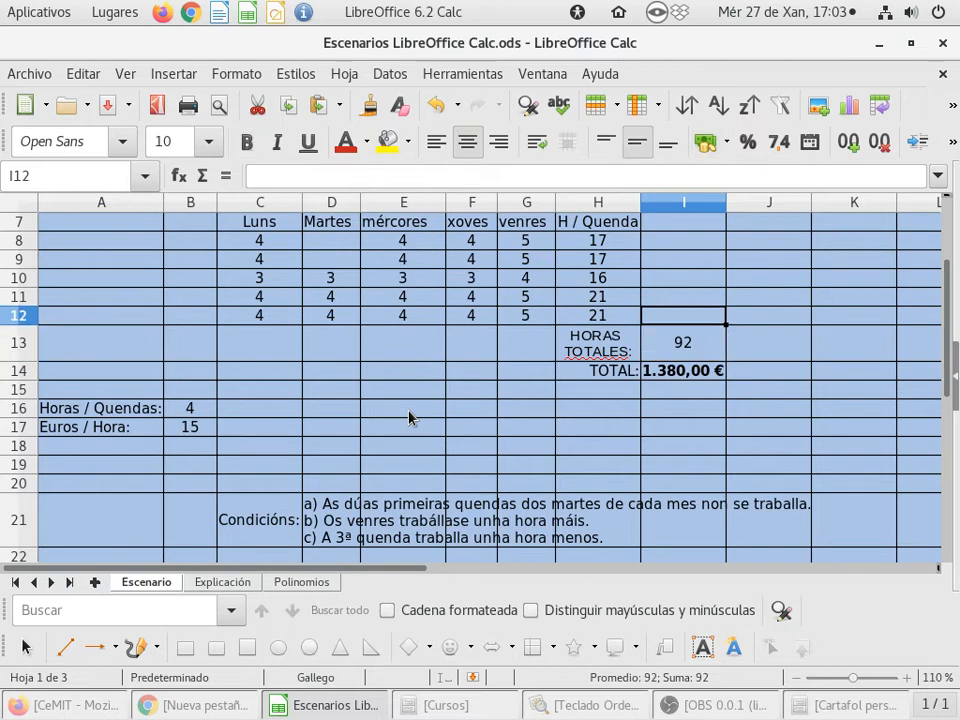
key("Up")
key("Up")
right_click(18, 464)
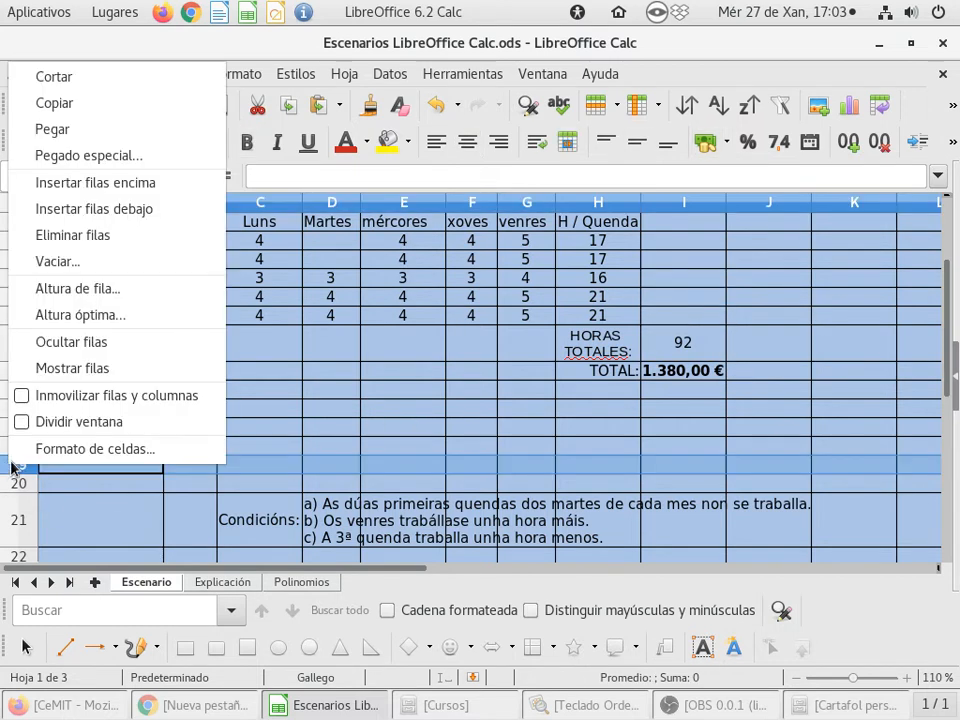
left_click(79, 236)
- Delete the empty row between the sheet title and the weekday headers
key("Up")
key("Up")
key("Up")
key("Up")
key("Up")
key("Up")
key("Up")
key("Up")
key("Up")
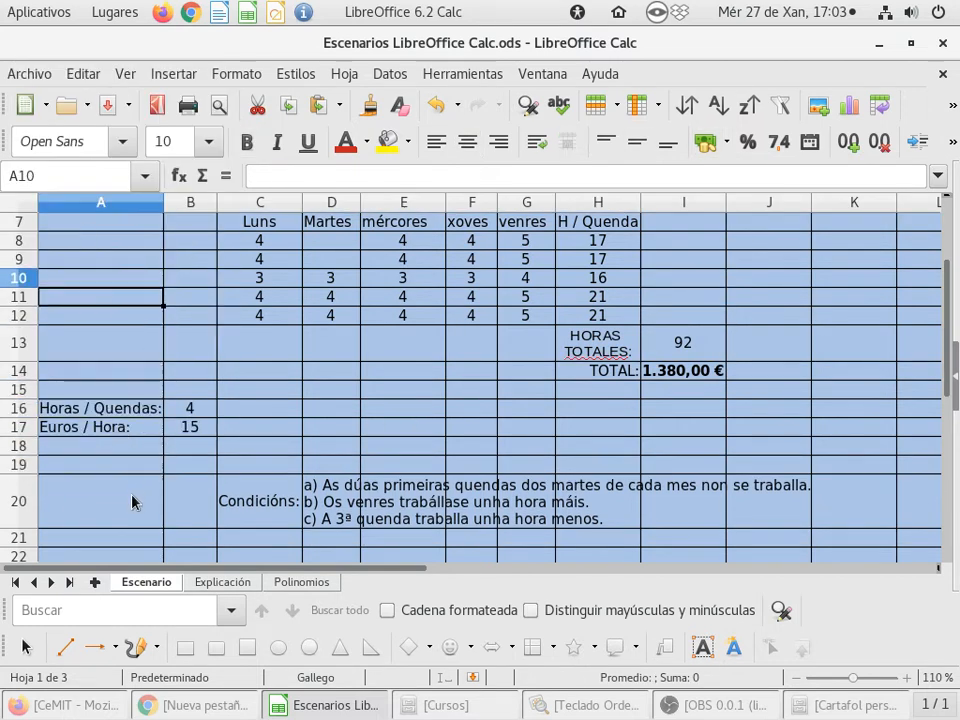
key("Up")
key("Up")
key("Up")
key("Up")
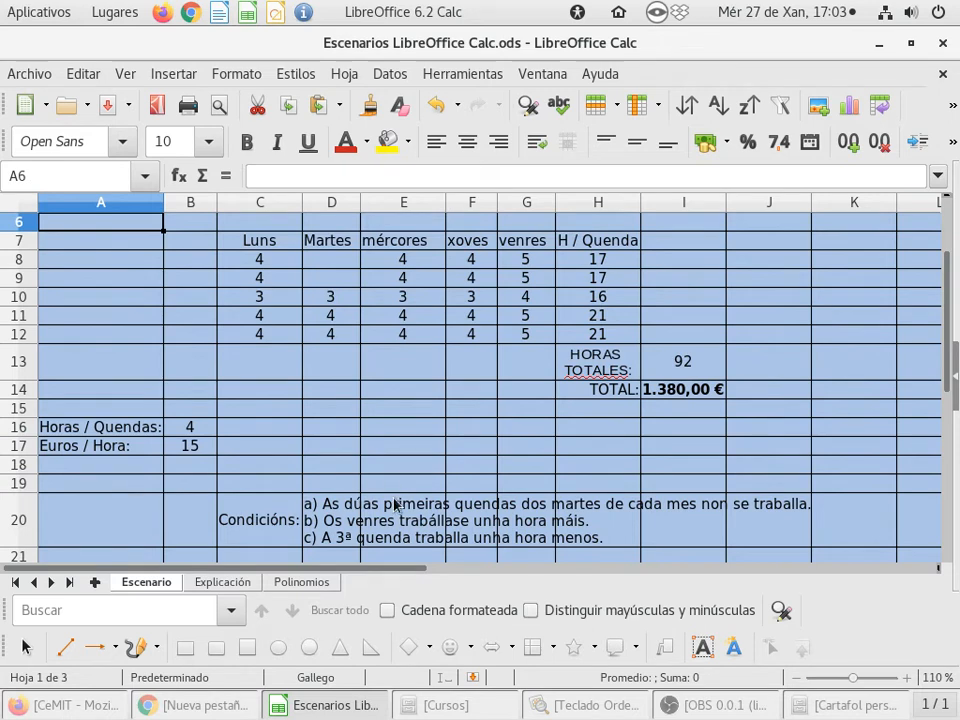
key("Up")
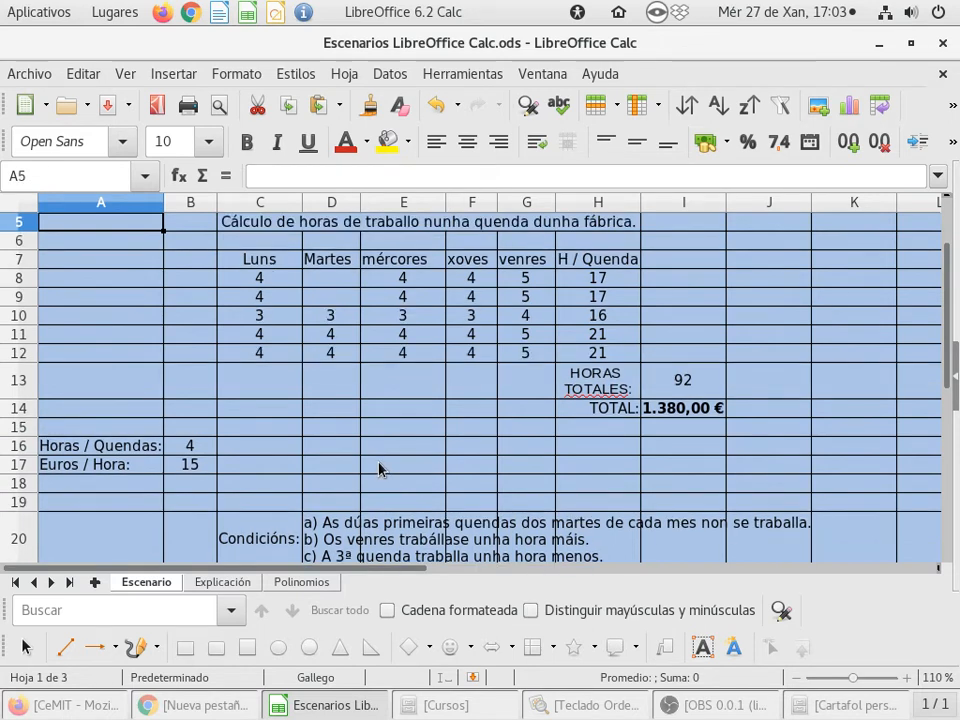
right_click(18, 241)
left_click(108, 418)
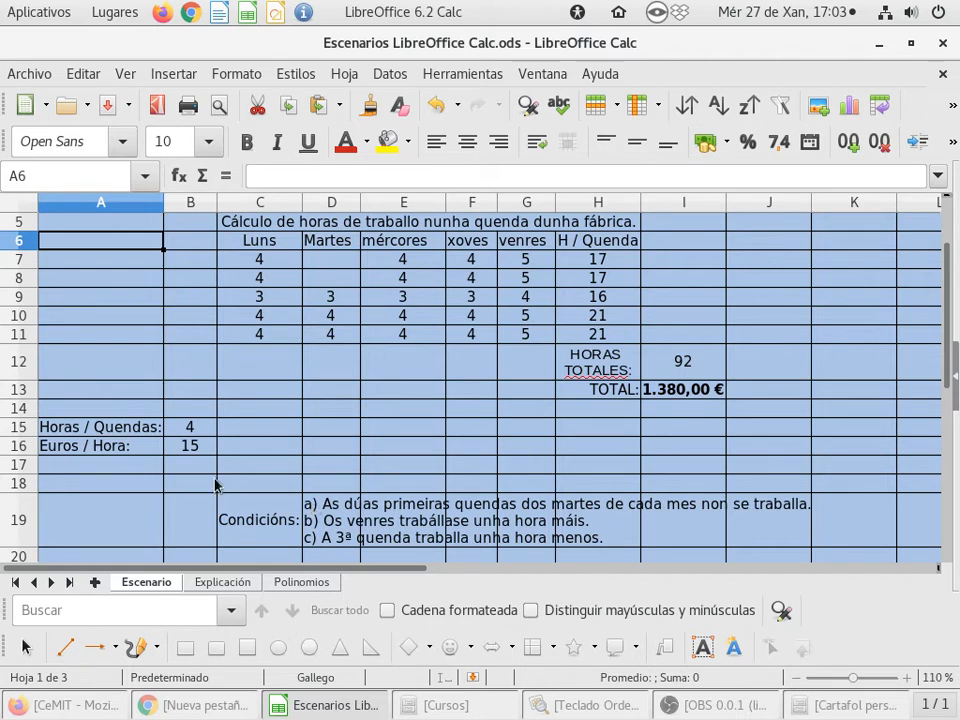
- Set the hours per shift in B15 to 5
left_click(197, 428)
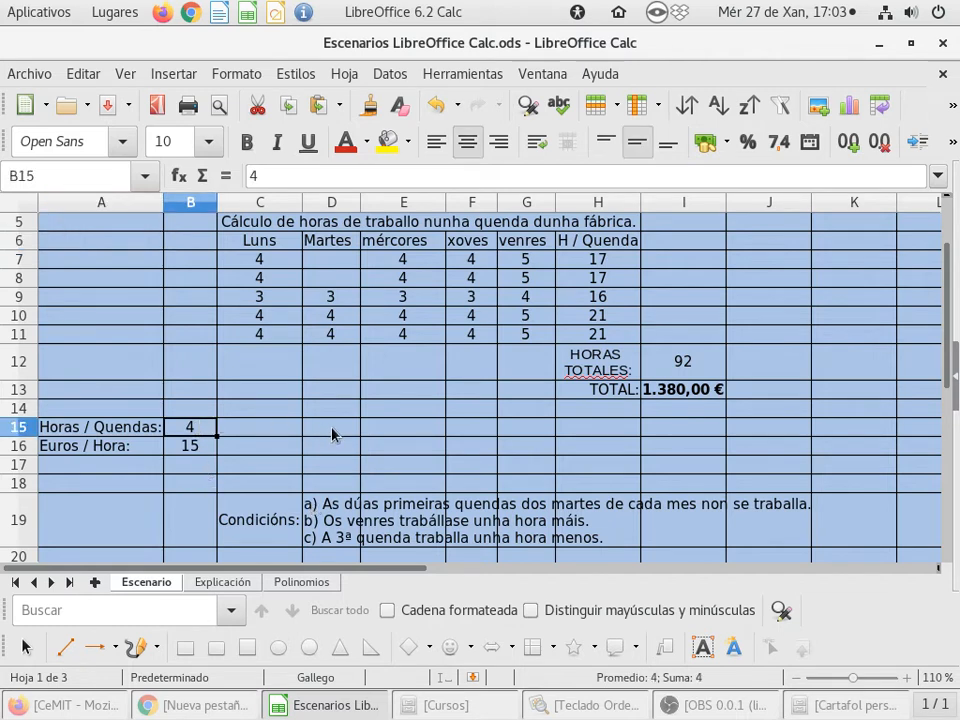
type("5")
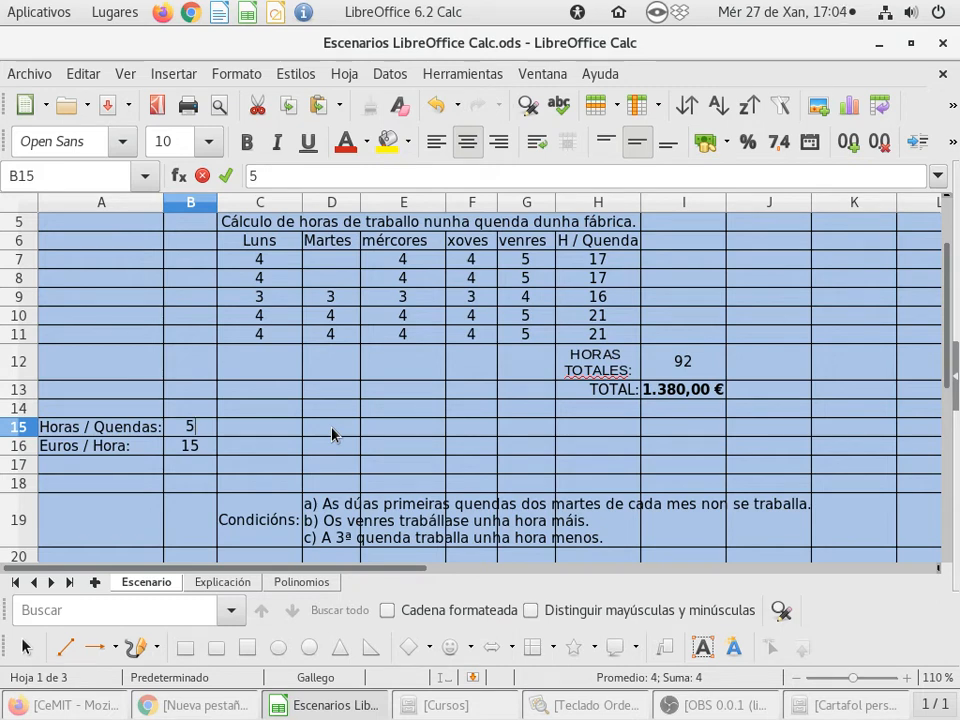
key("Return")
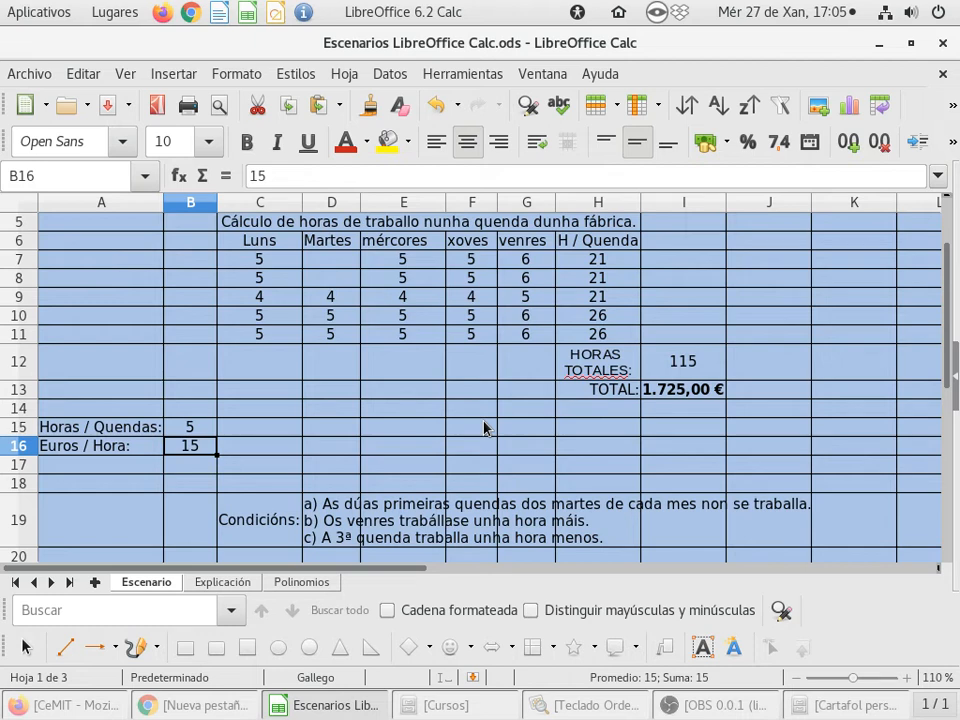
- Set the hours per shift in B15 to 3
left_click(201, 434)
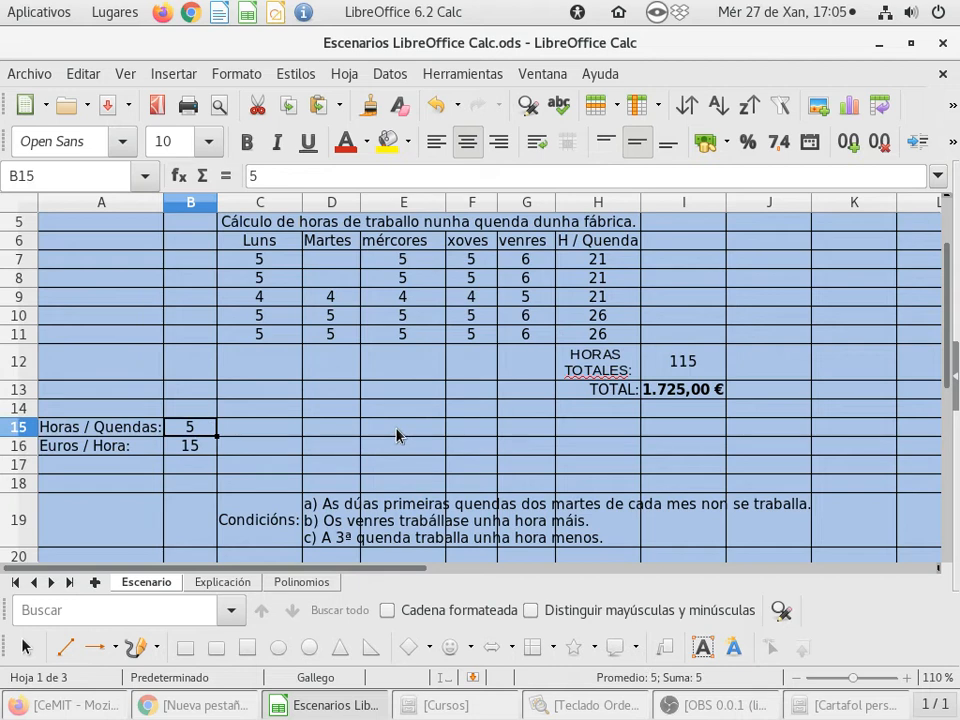
type("3")
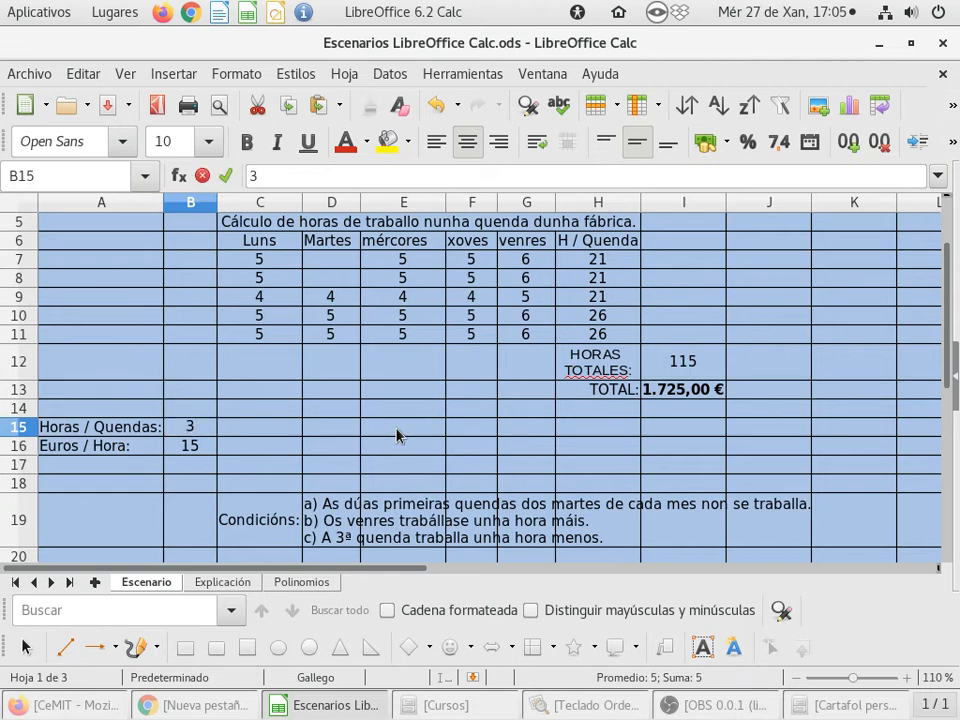
key("Return")
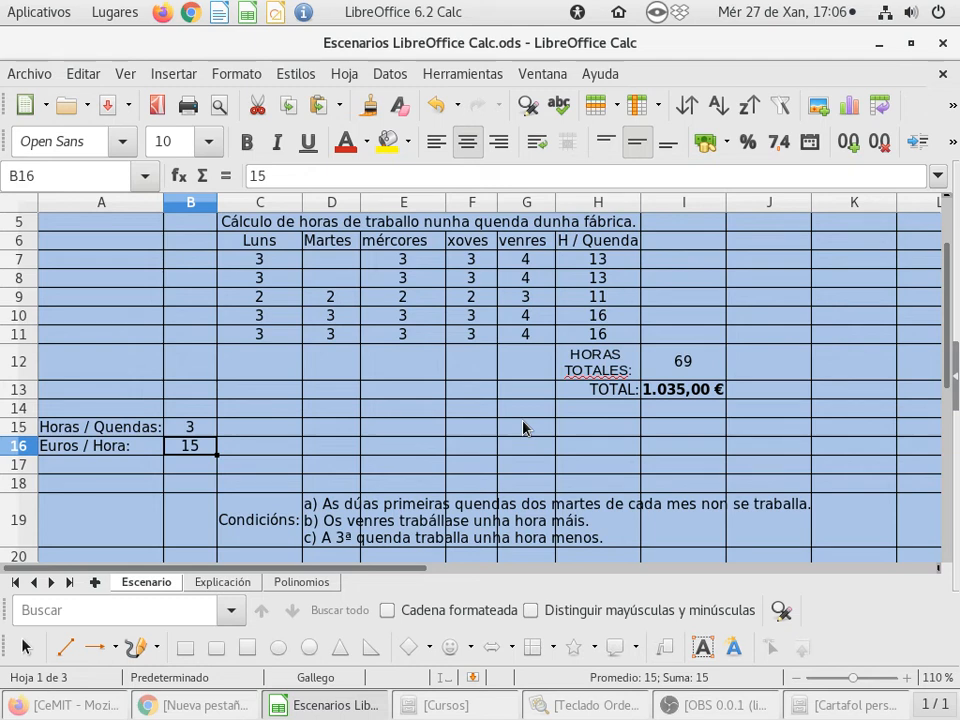
- Make the total hours cell I12 bold
left_click(695, 366)
left_click(247, 141)
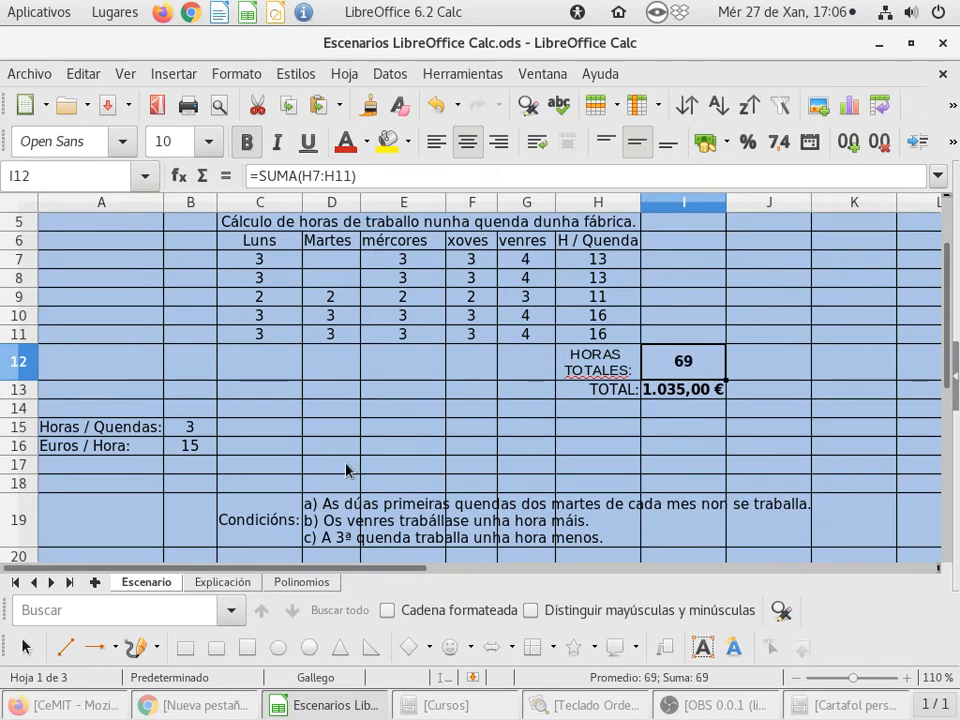
- Set the hours per shift in B15 to 4,5
left_click(205, 429)
type("4,5")
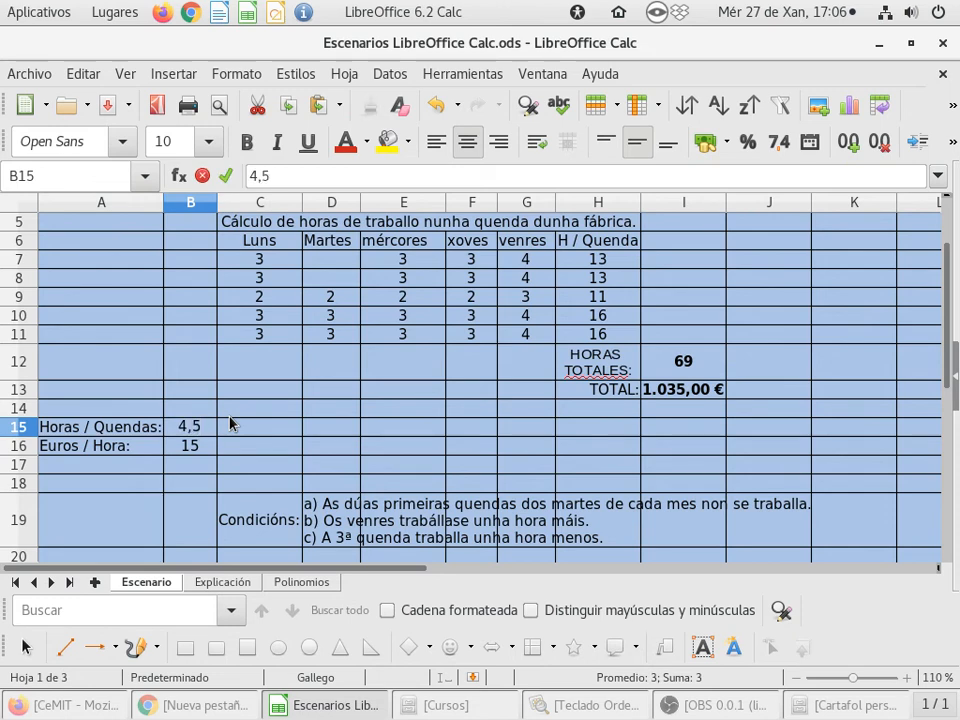
key("Return")
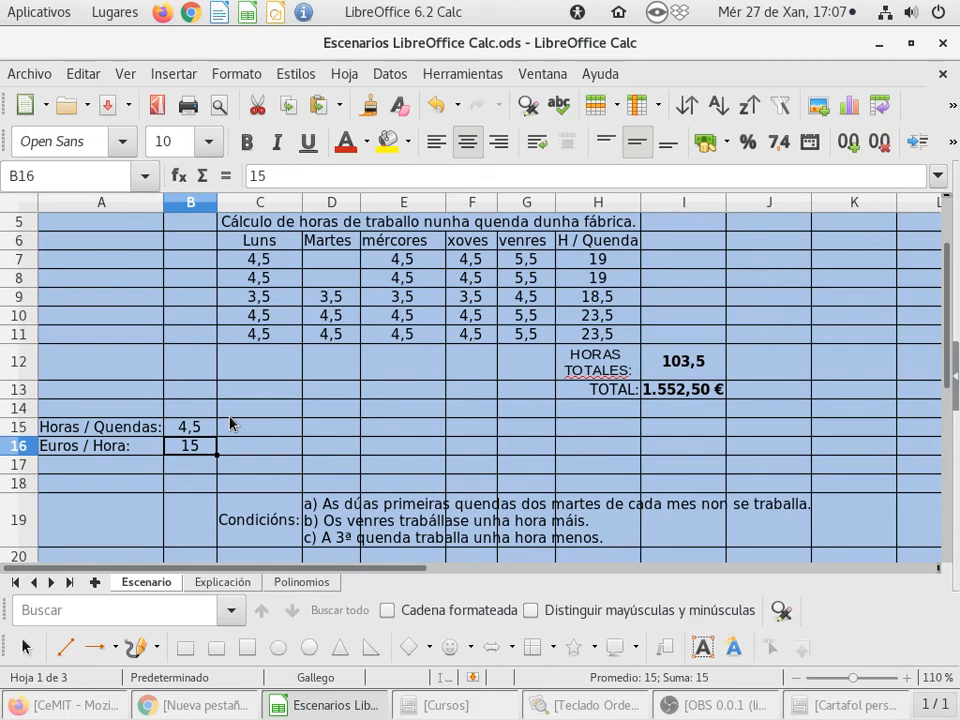
- Set the hours per shift in B15 back to 4
key("Up")
type("4")
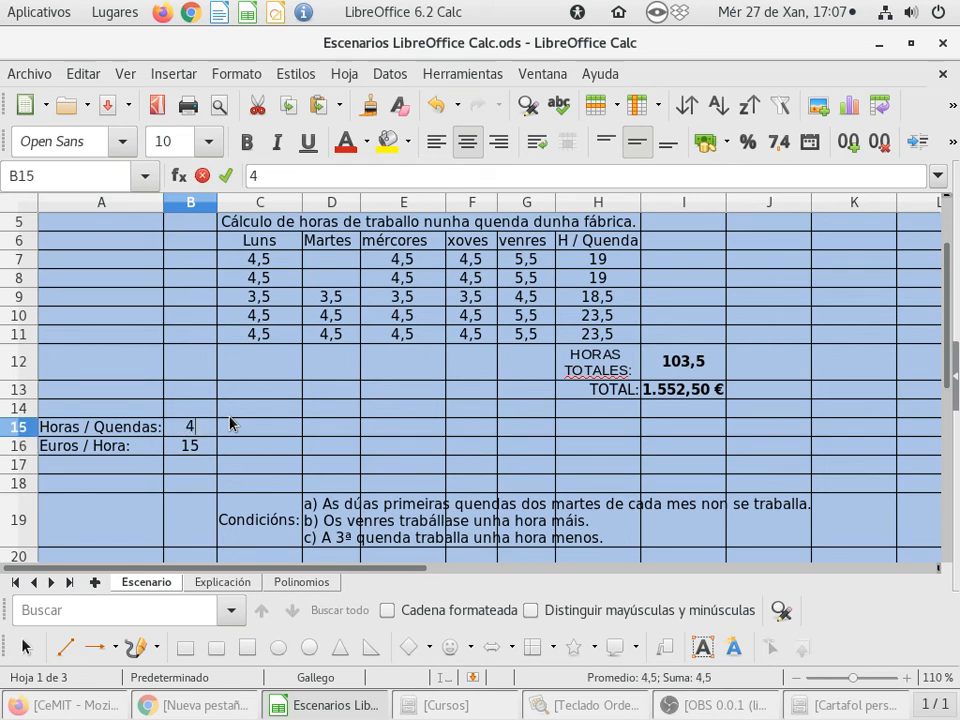
key("Return")
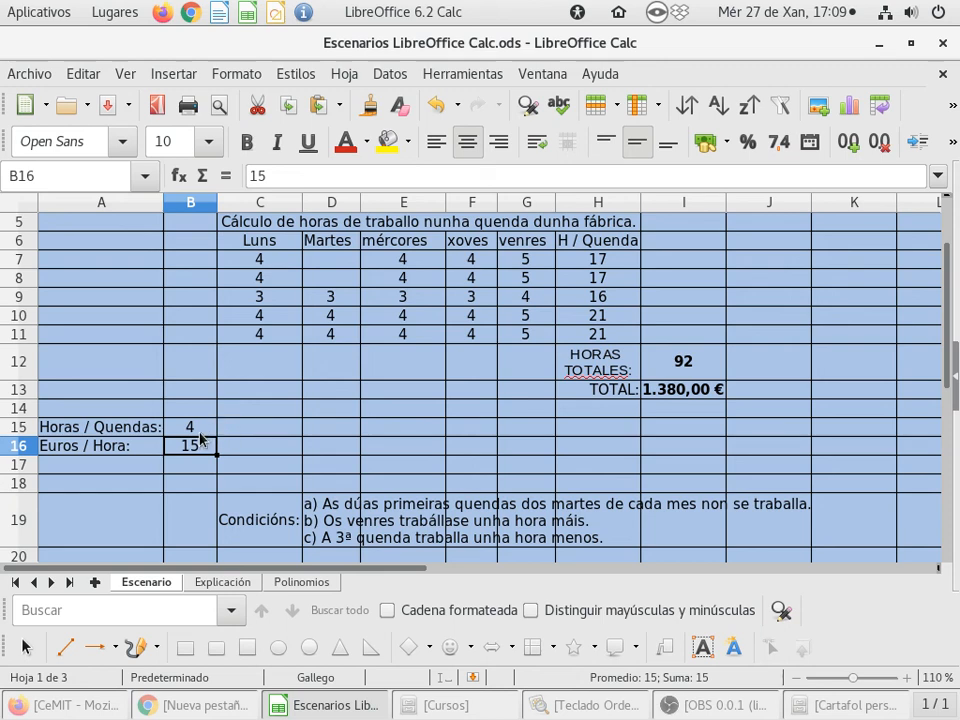
left_click(207, 431)
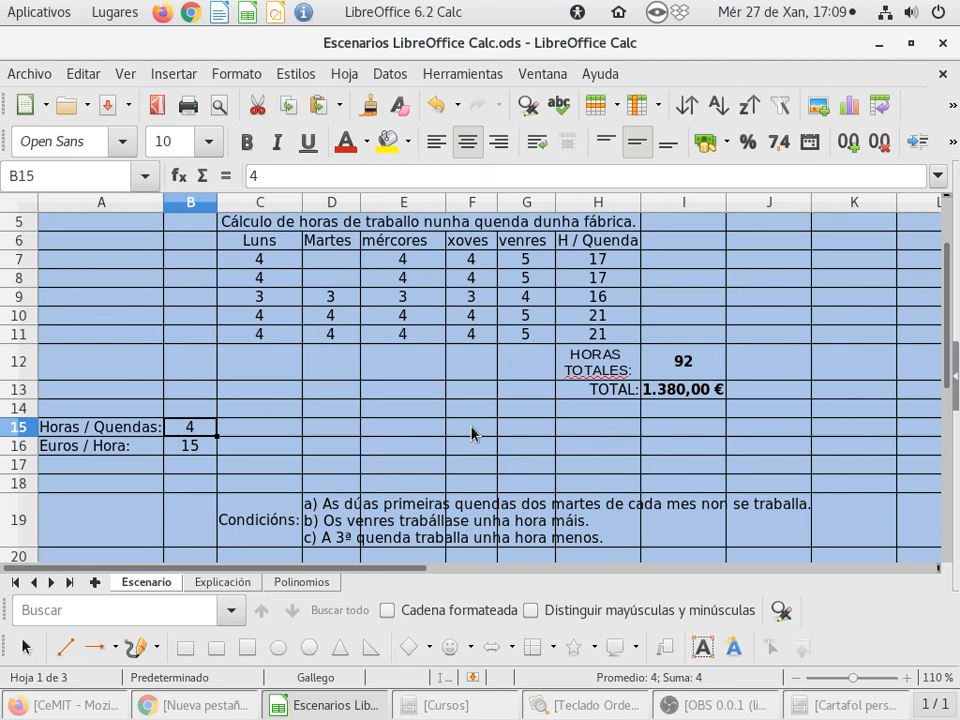
scroll(471, 433, "up", 2)
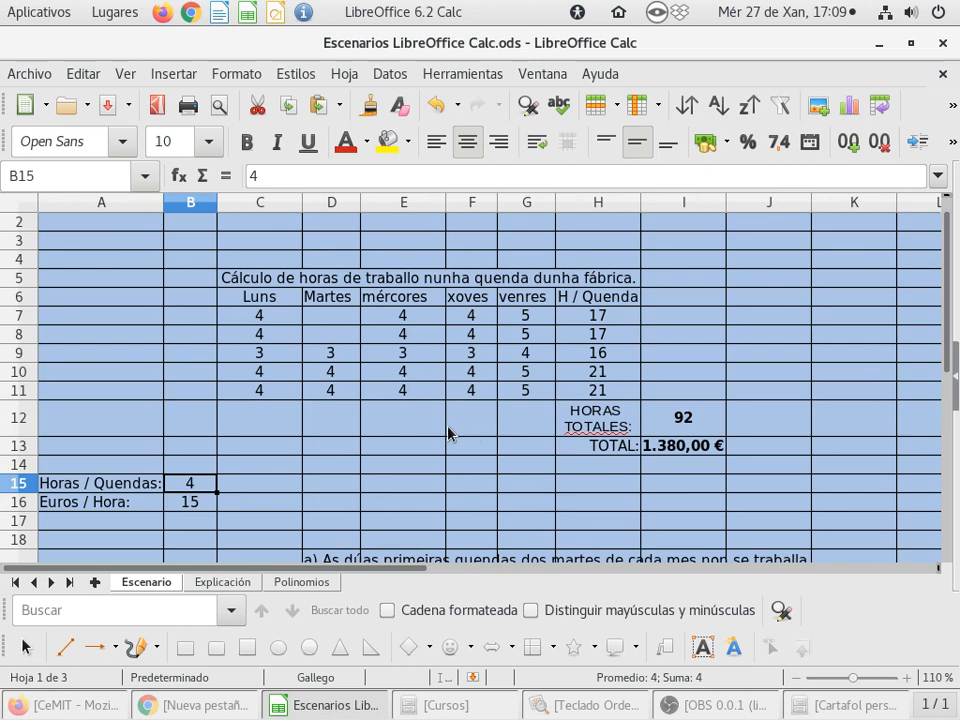
scroll(451, 432, "down", 2)
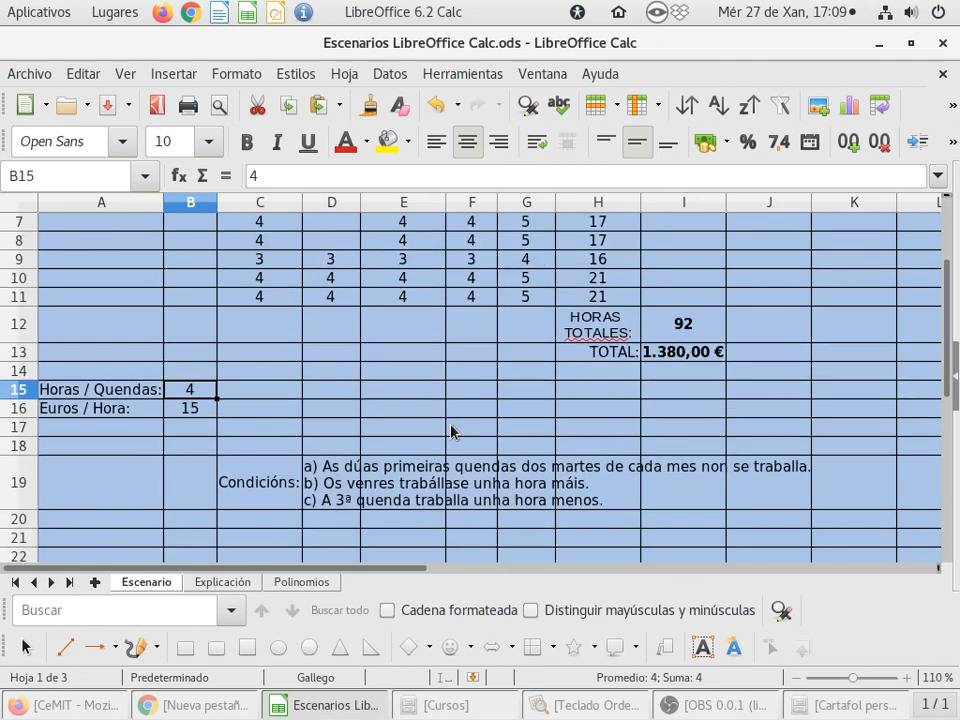
scroll(451, 432, "up", 1)
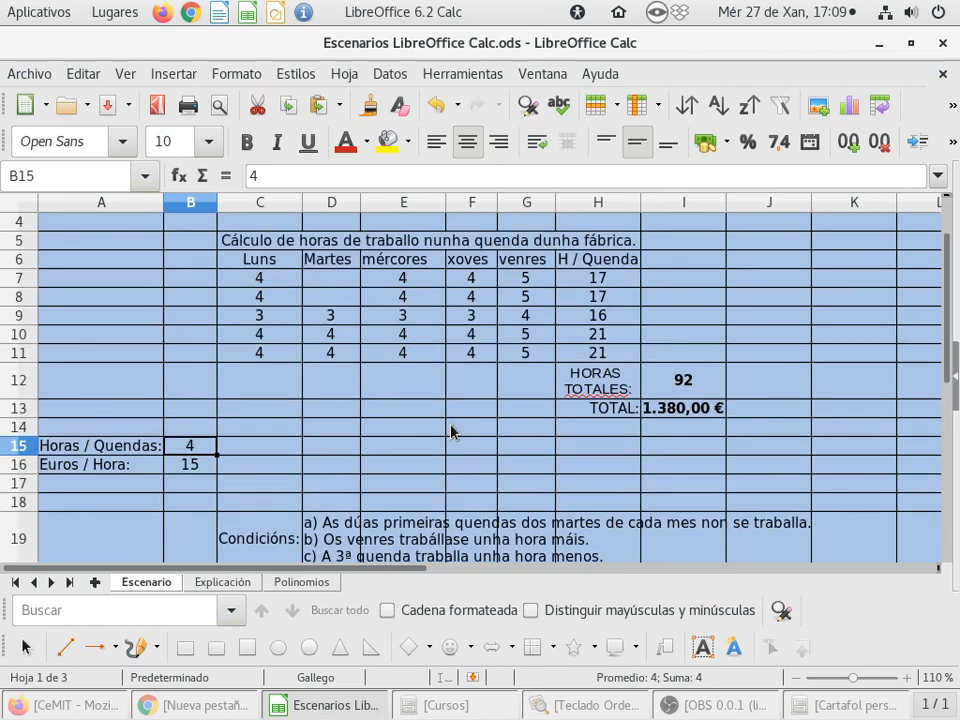